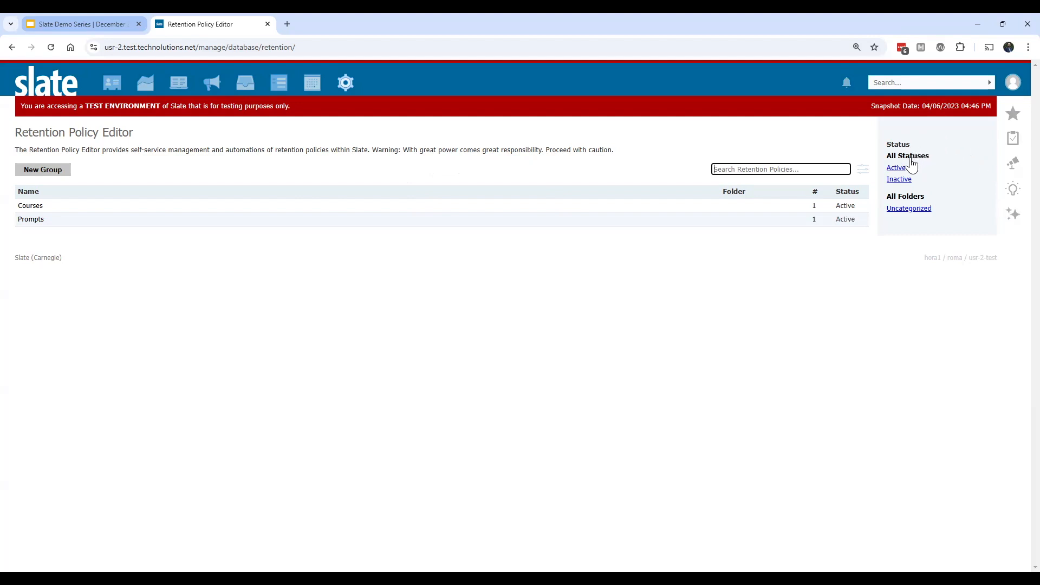
Step: Check the inactive retention policy groups, and return the list to all statuses
left_click(900, 179)
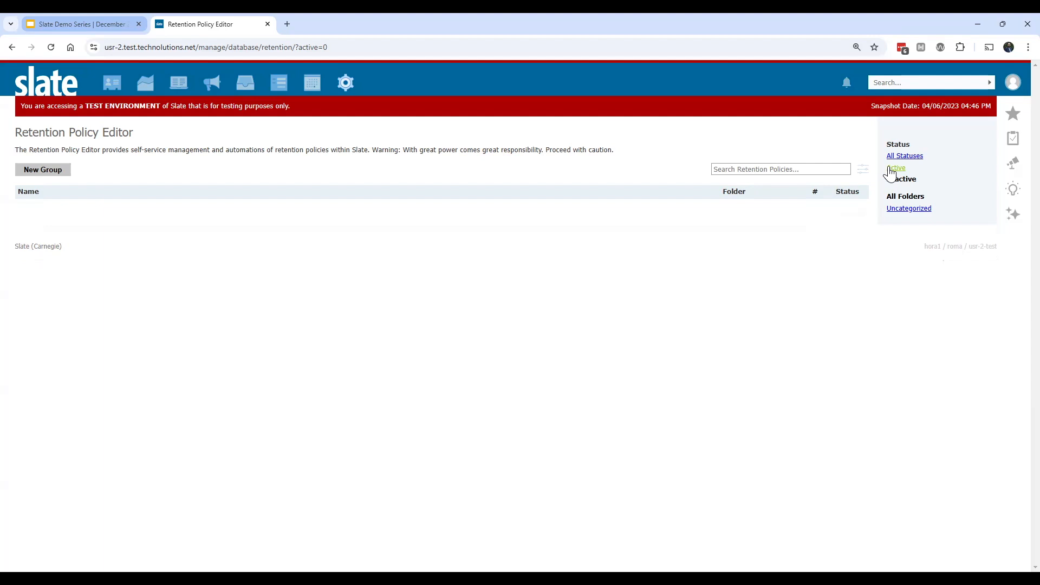
left_click(901, 157)
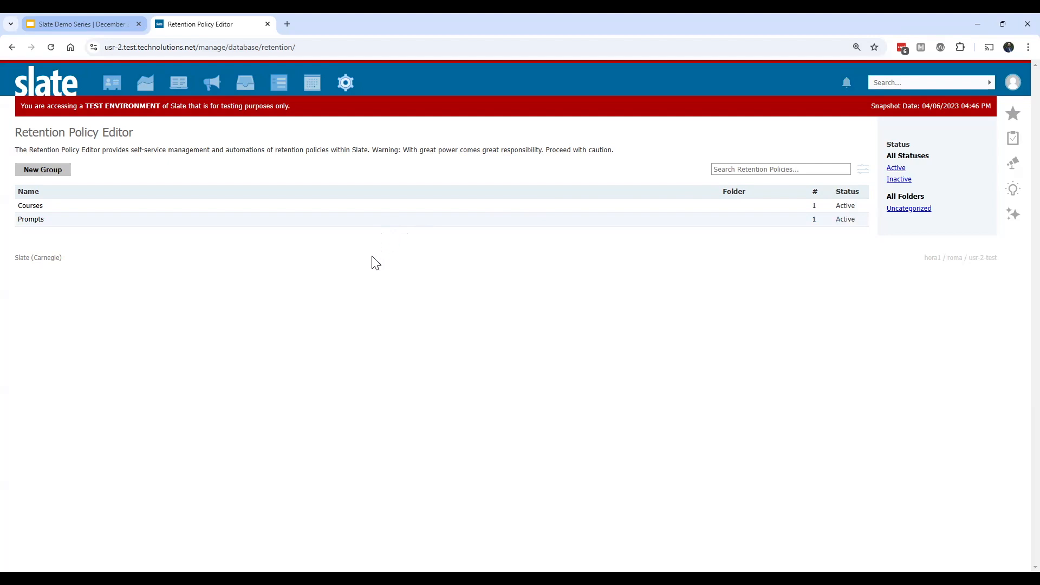
Step: Create a retention policy group named "Propects" with Active status in a new folder called Prospects
left_click(50, 173)
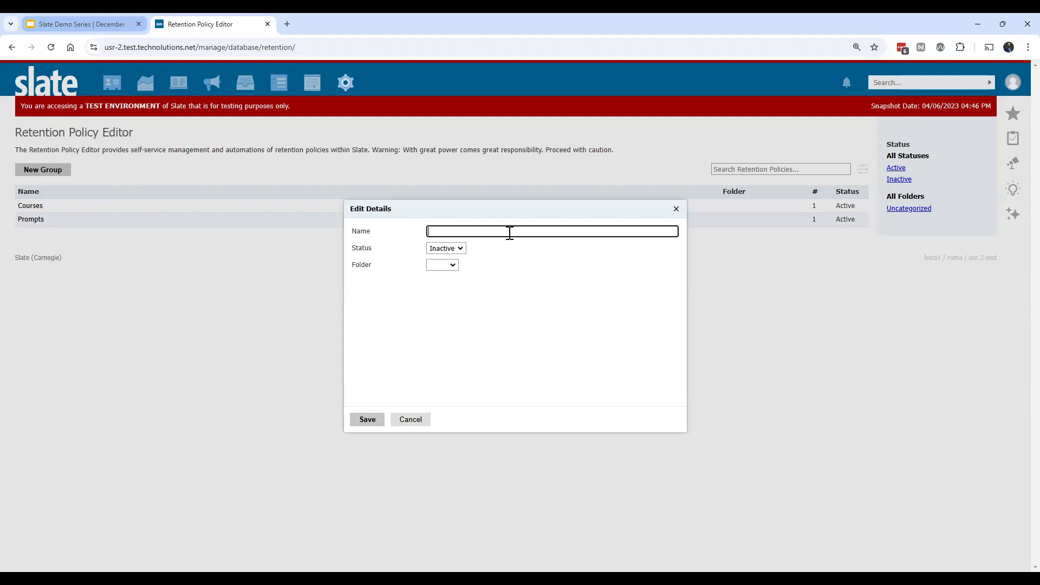
type("Propects")
left_click(460, 248)
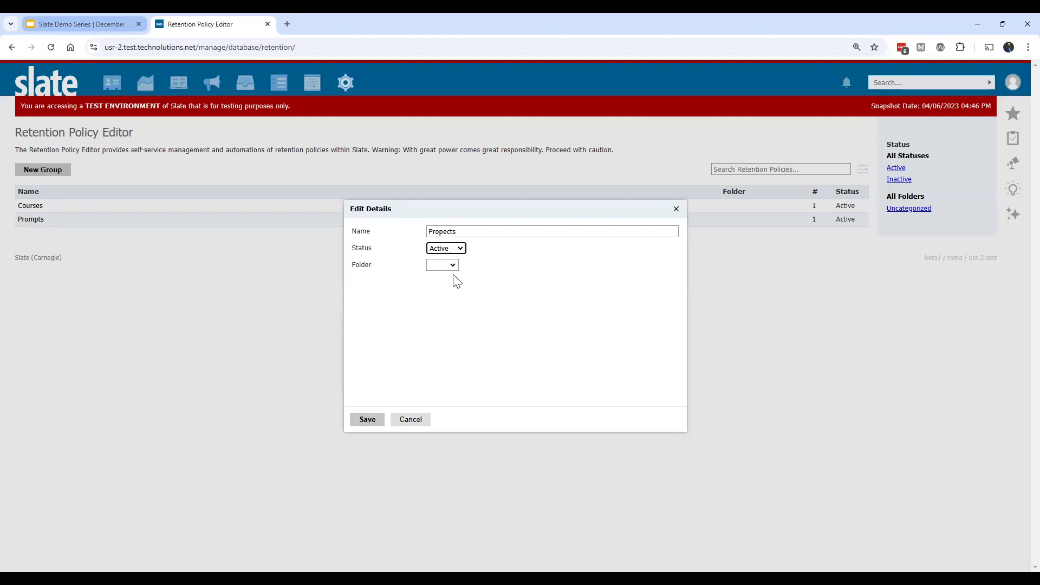
left_click(457, 273)
left_click(449, 286)
type("Pr")
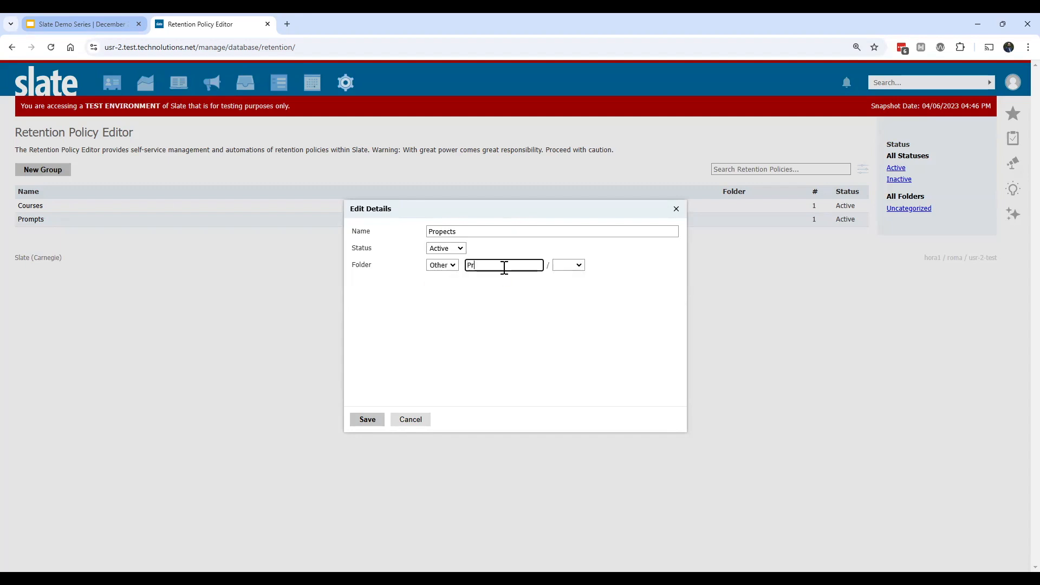
type("ospects")
left_click(368, 422)
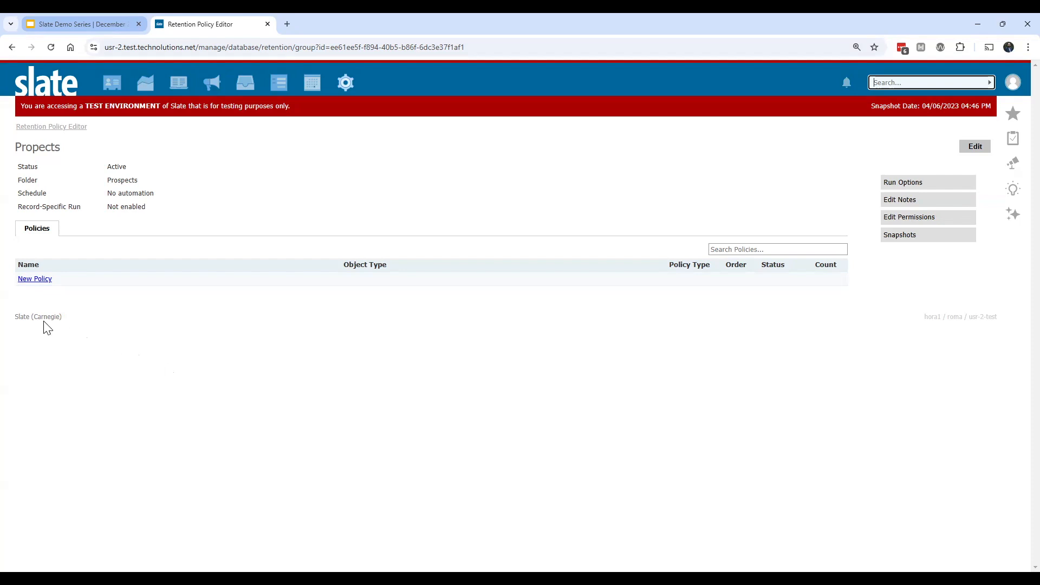
Step: Start a new policy in the group, named "Prospects prior to 2019", with the object type Record
left_click(40, 280)
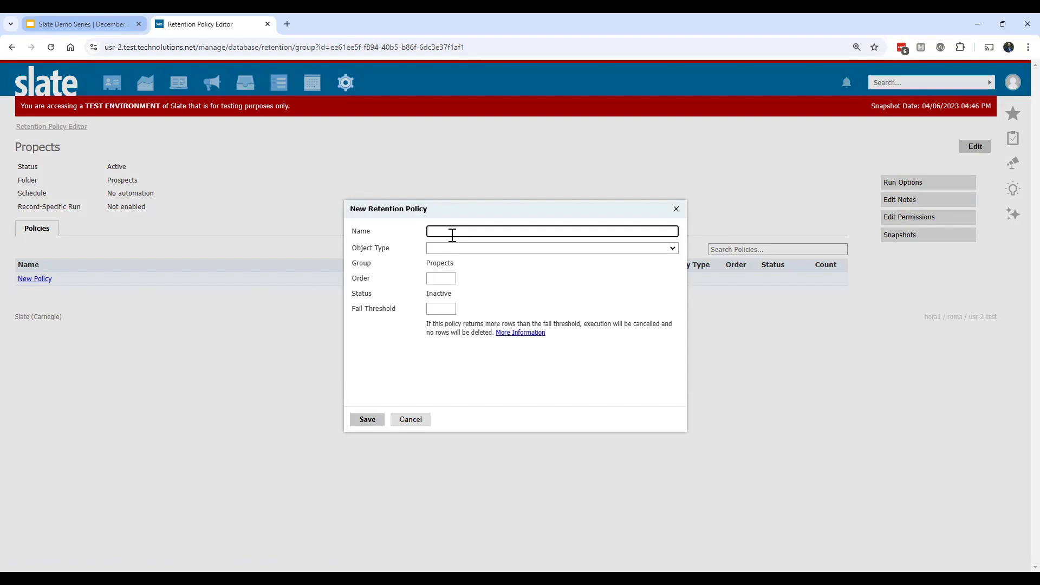
type("Prospects prior to 2019")
left_click(462, 249)
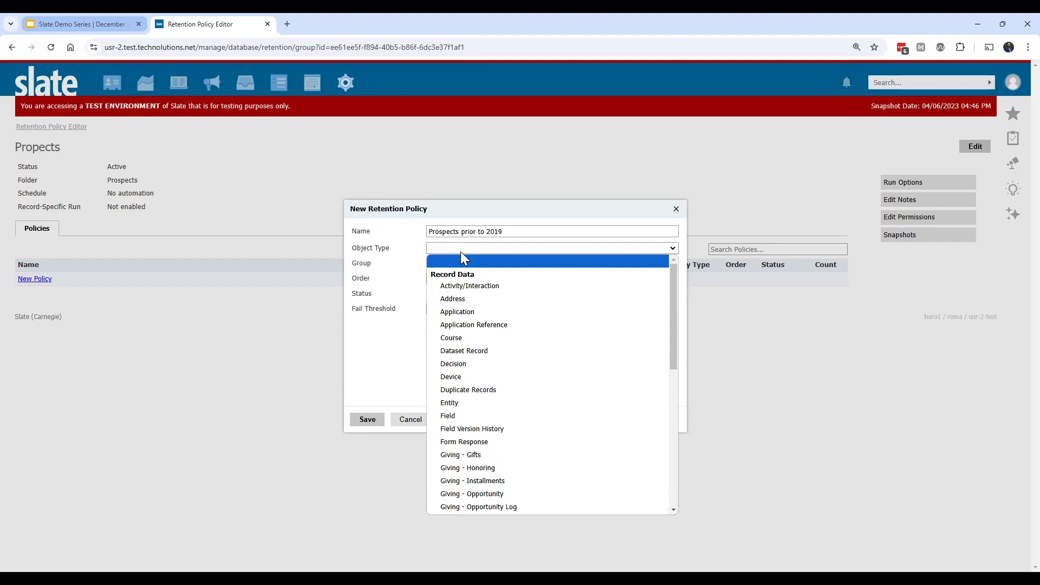
mouse_move(676, 271)
left_mouse_down()
mouse_move(675, 416)
mouse_move(688, 275)
left_mouse_up()
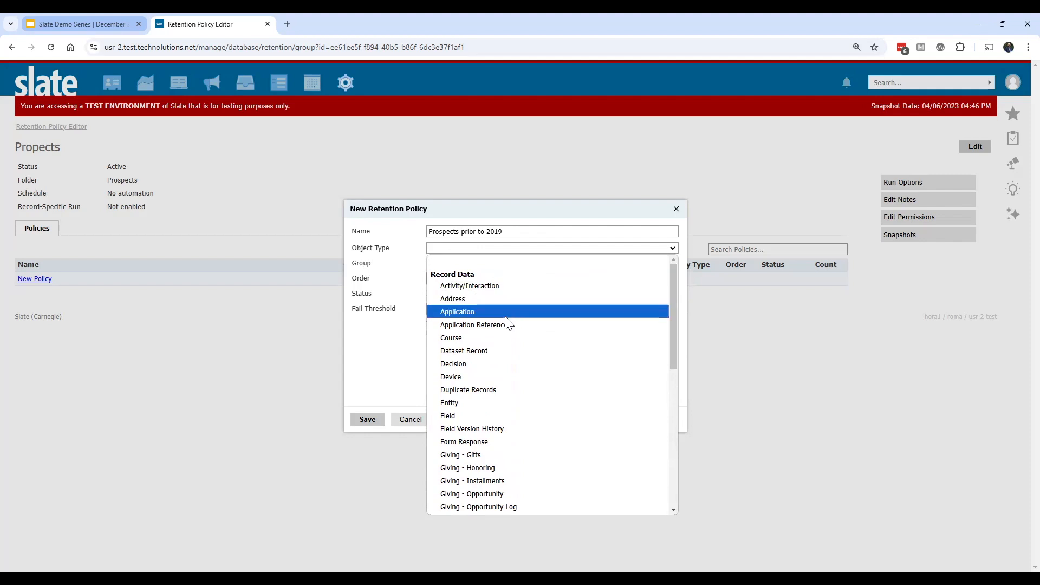
left_click_drag(675, 277, 673, 299)
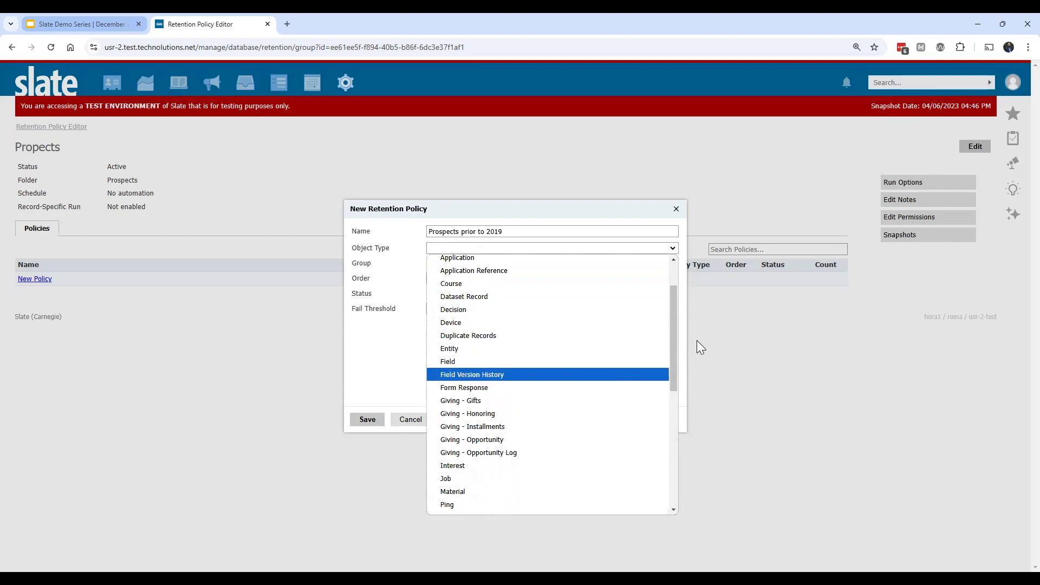
left_click_drag(677, 323, 675, 388)
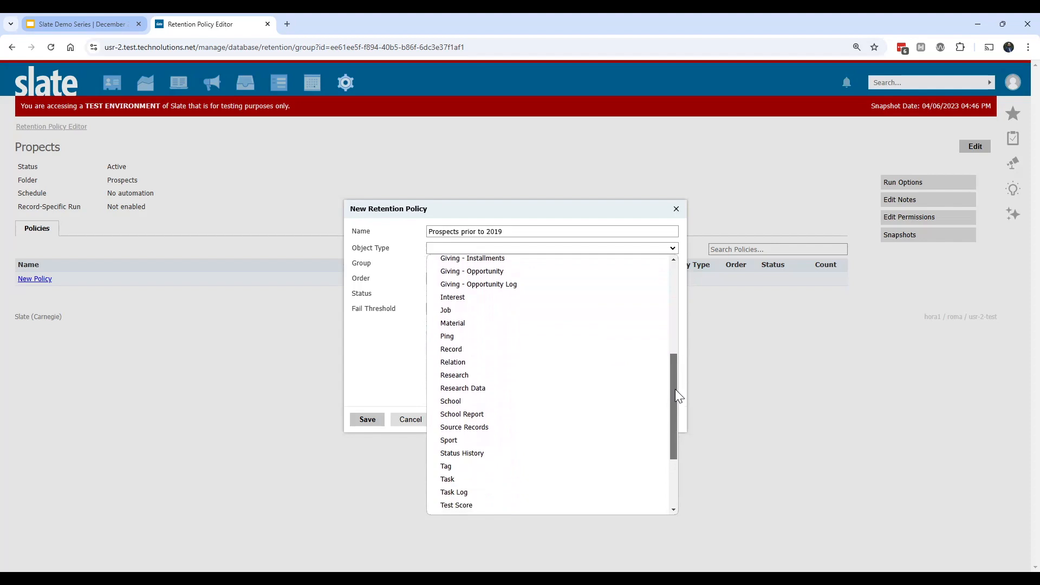
left_click_drag(675, 389, 676, 439)
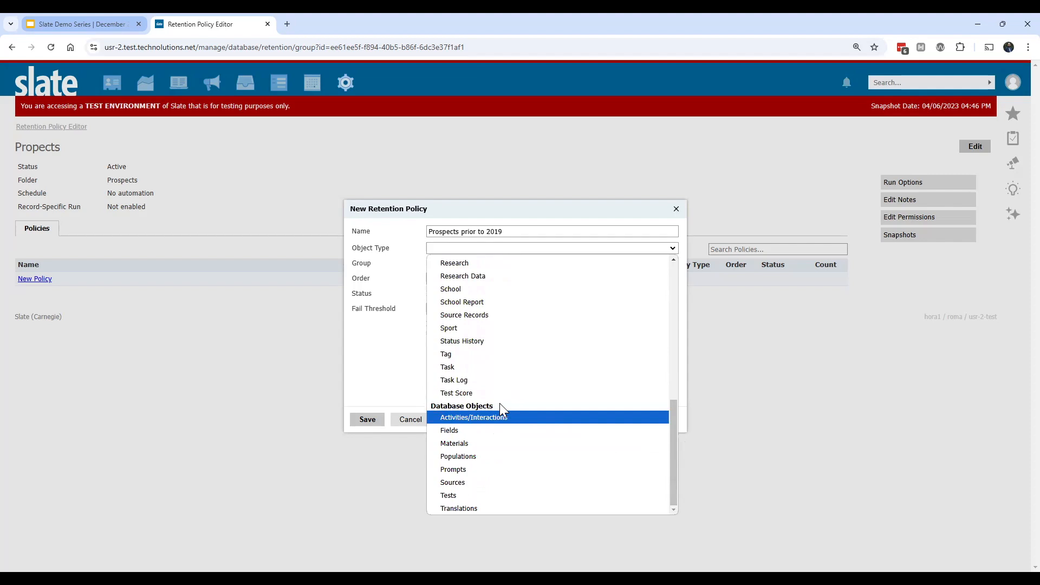
scroll(514, 328, "up", 3)
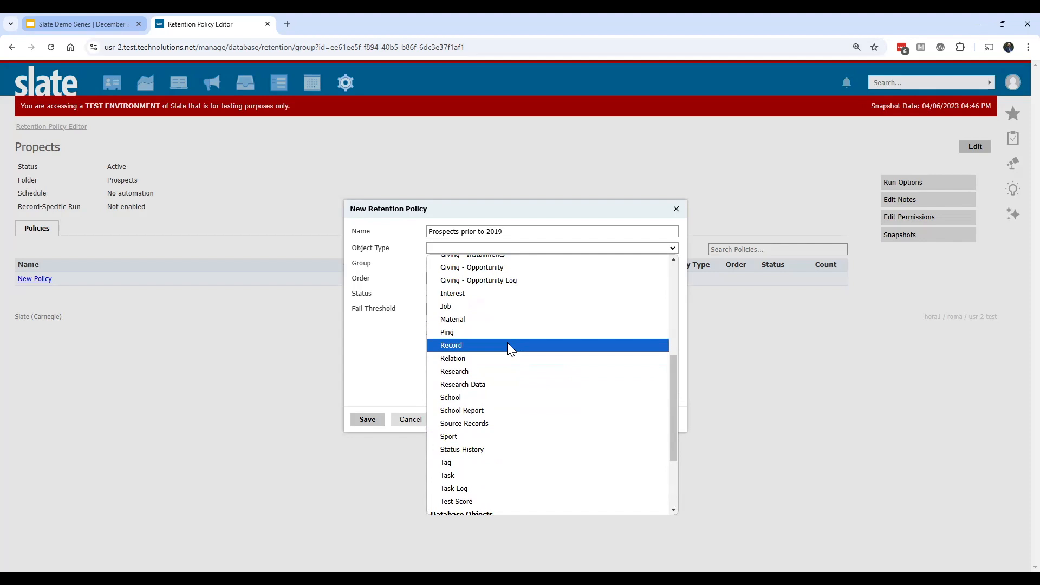
left_click(509, 346)
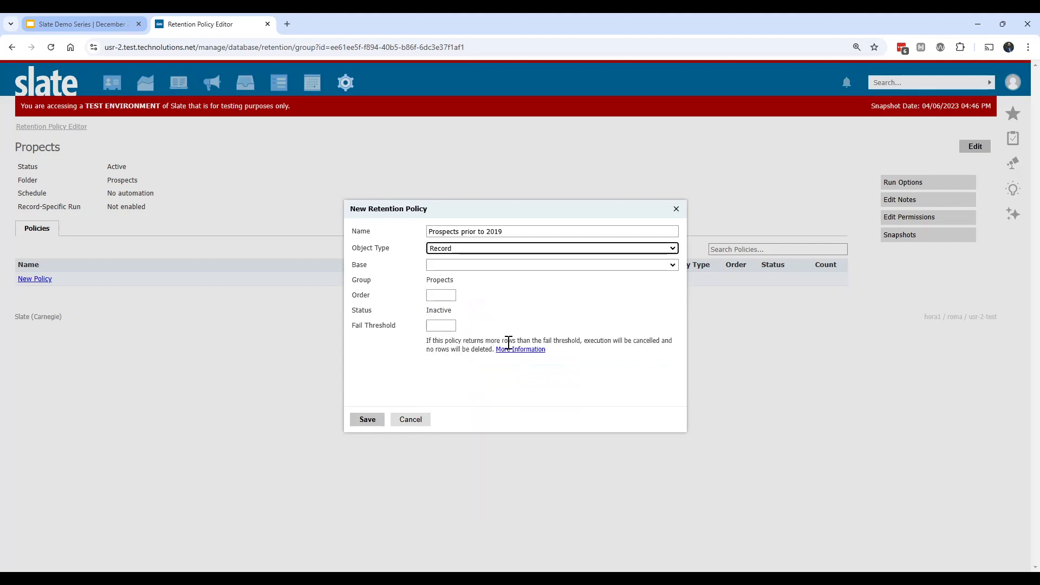
Step: Set the policy's base to Person, order to 1 and fail threshold to 500, and save the policy
left_click(461, 265)
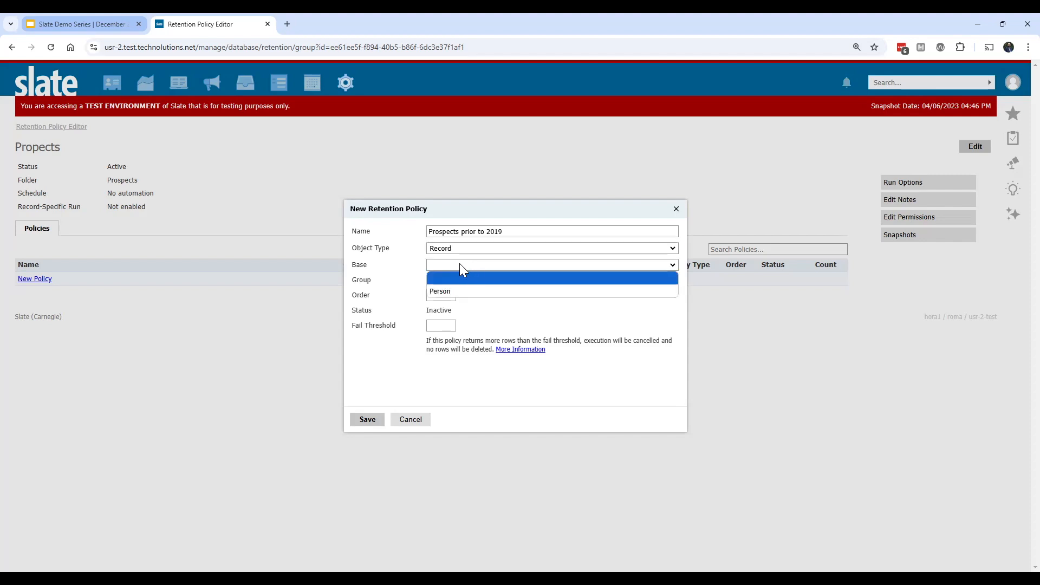
left_click(447, 292)
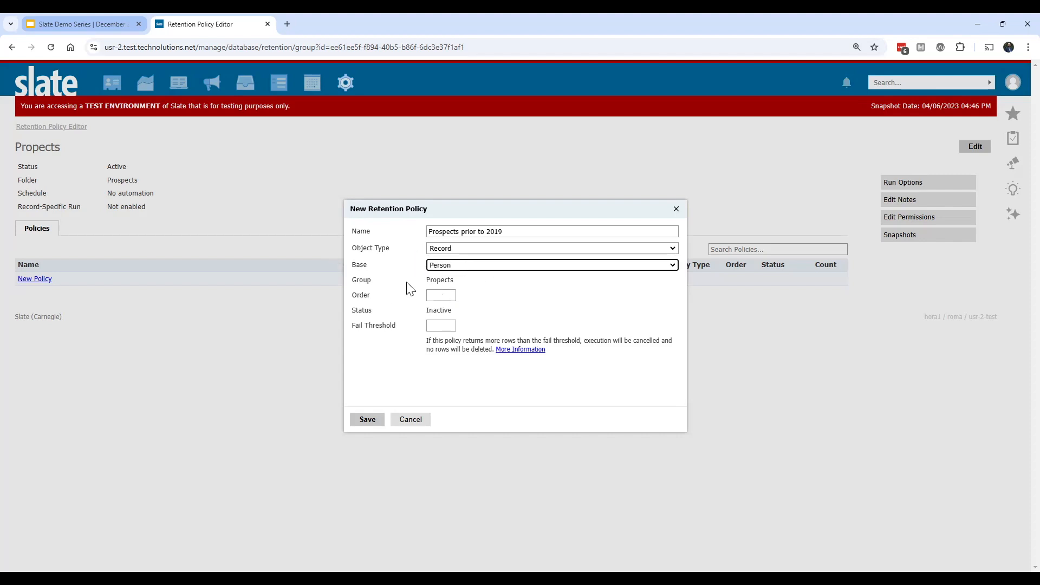
left_click(452, 294)
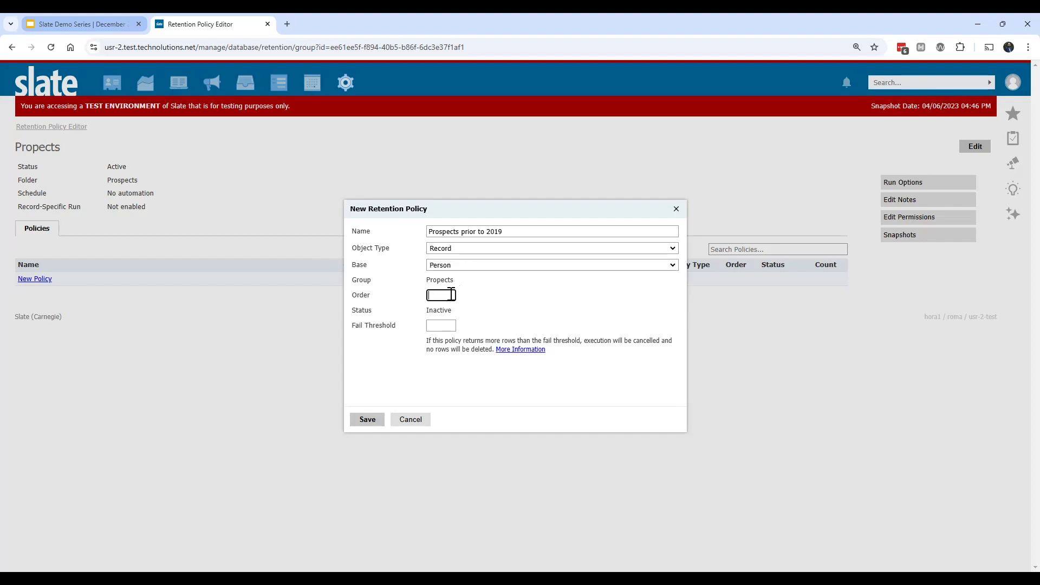
type("1")
left_click(449, 325)
left_click(370, 418)
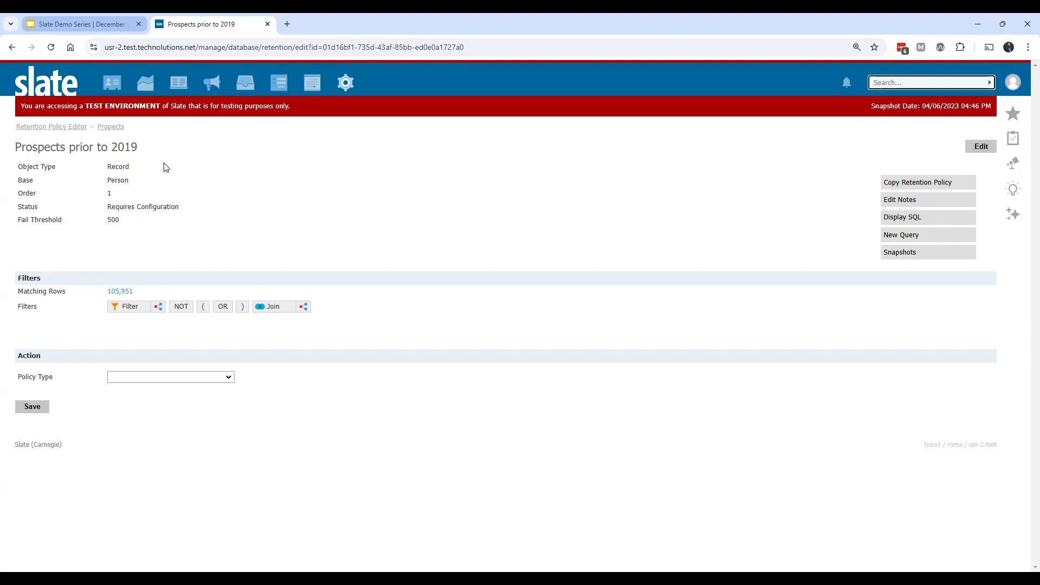
Step: Add a direct Status filter to the policy that matches person records with status IN Prospect
left_click(130, 307)
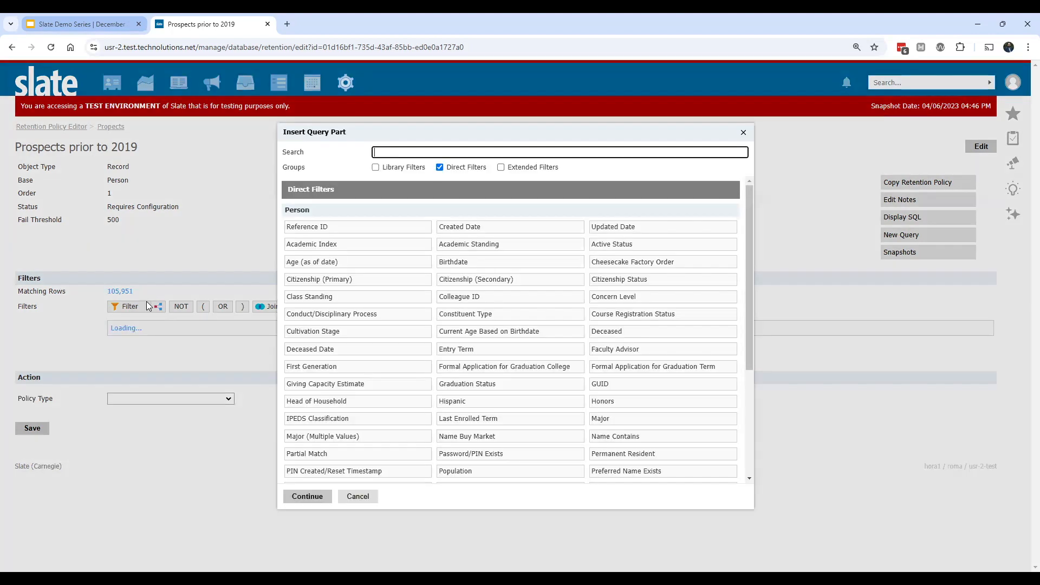
type("sta")
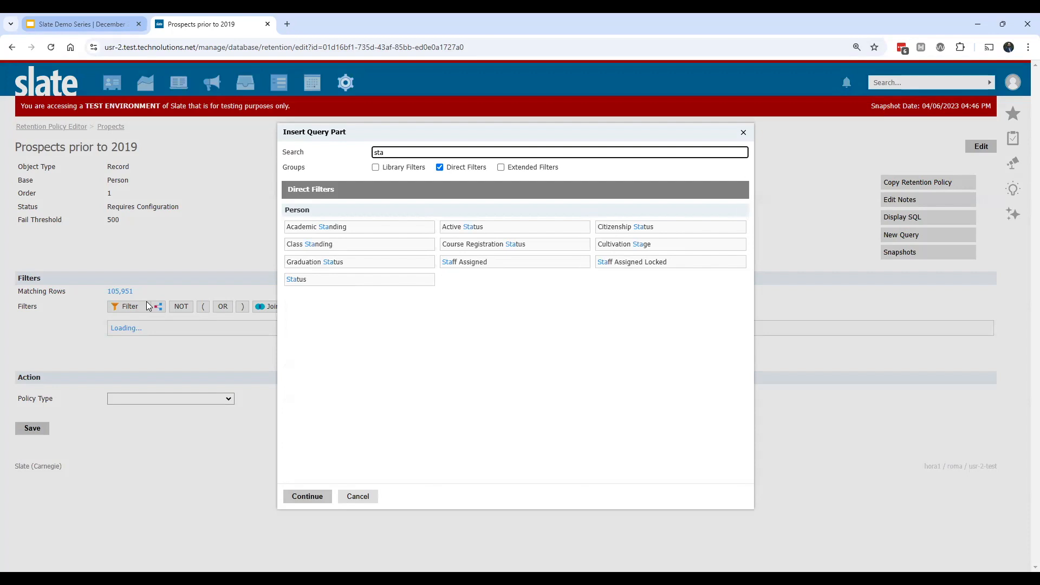
left_click(408, 280)
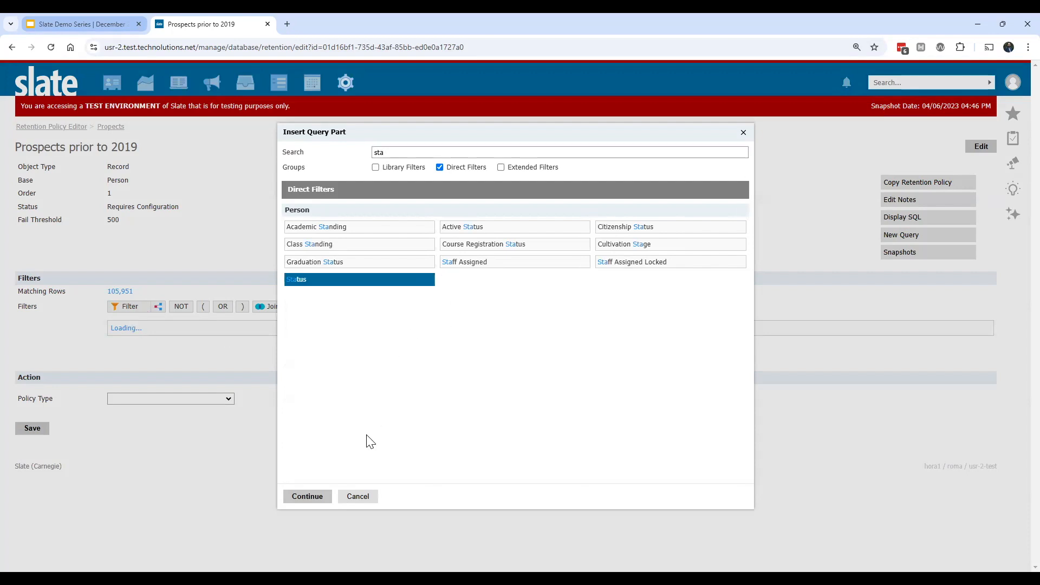
left_click(314, 497)
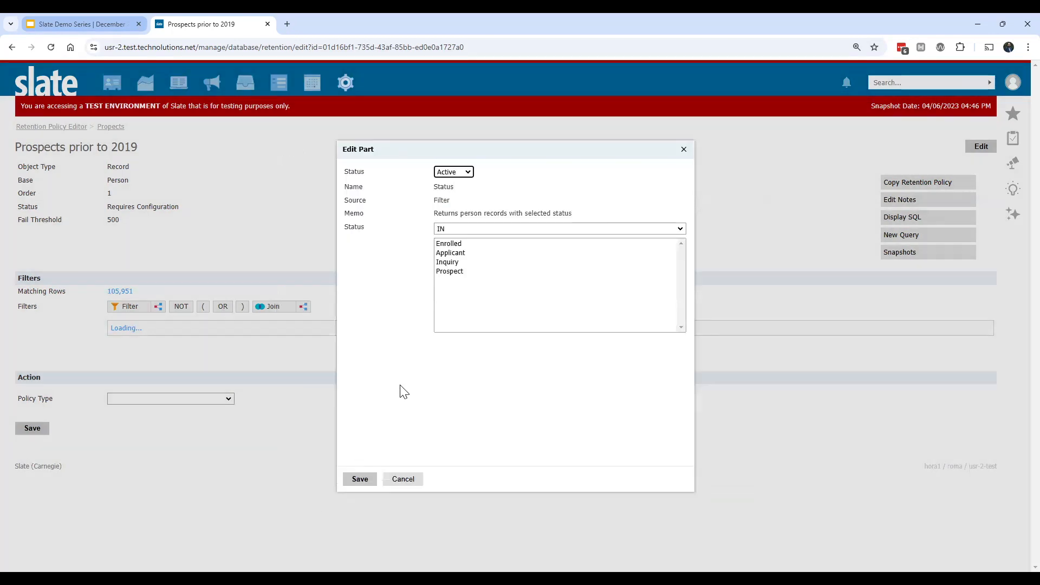
left_click(451, 272)
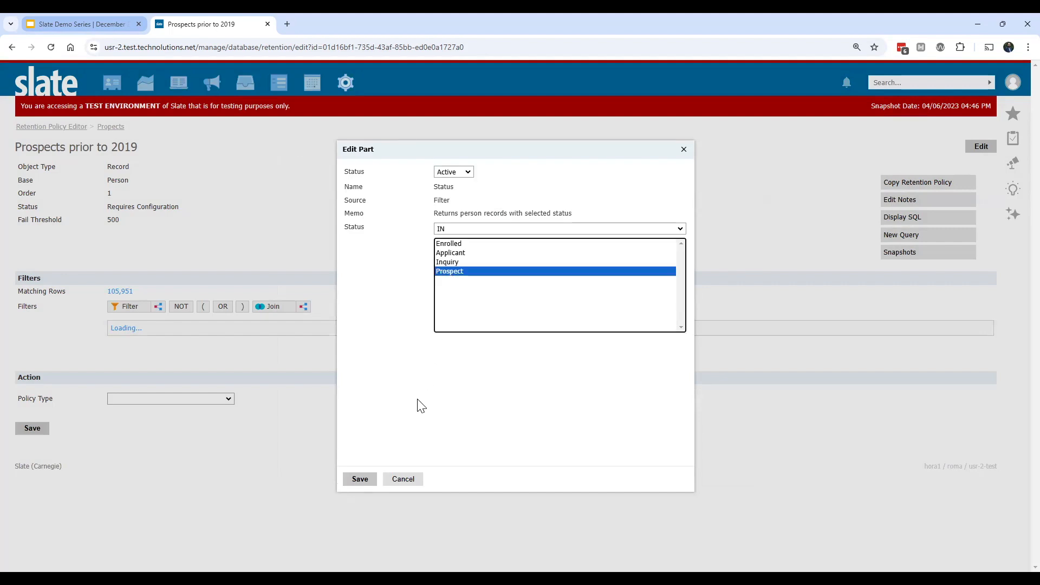
left_click(362, 480)
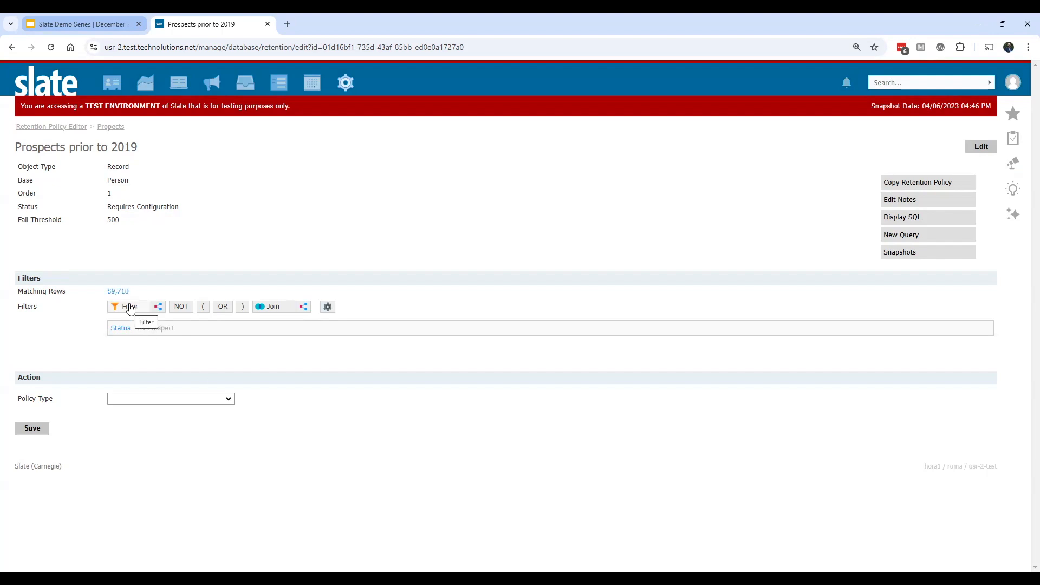
Step: Insert the direct Entry Term filter as the policy's second filter
left_click(130, 308)
type("e")
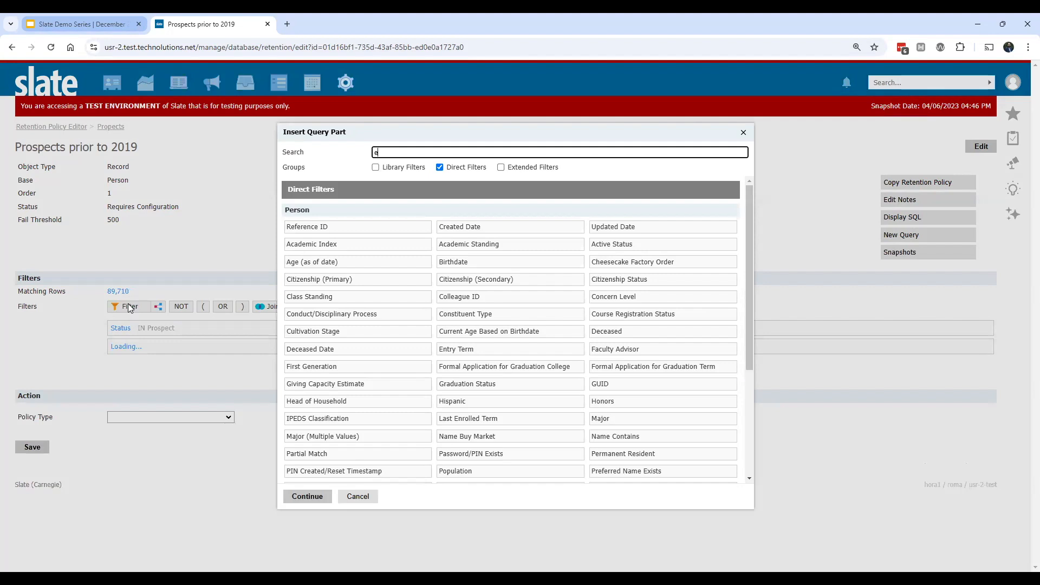
type("try")
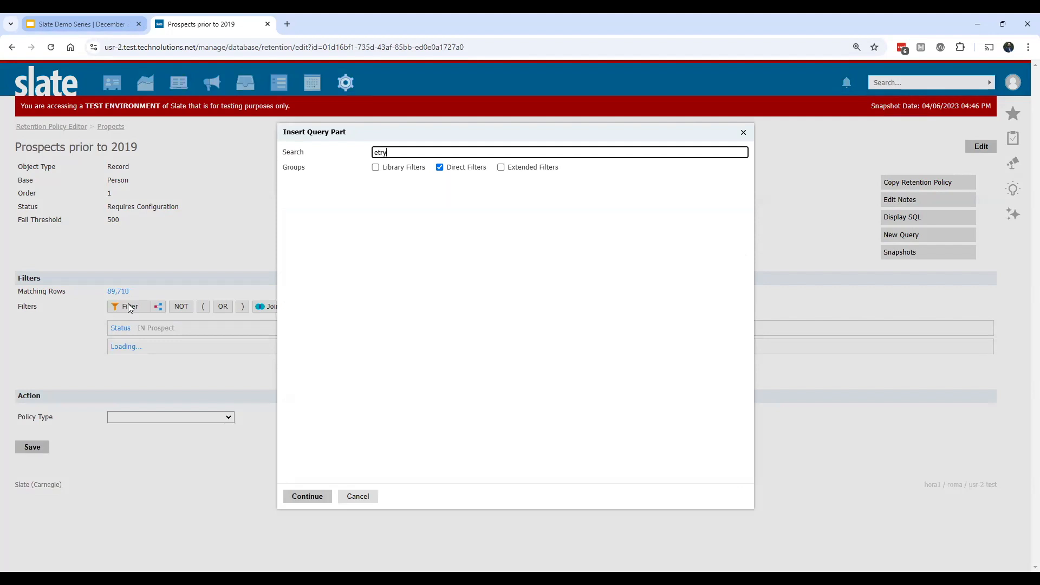
key("BackSpace")
key("BackSpace")
key("BackSpace")
type("ntr")
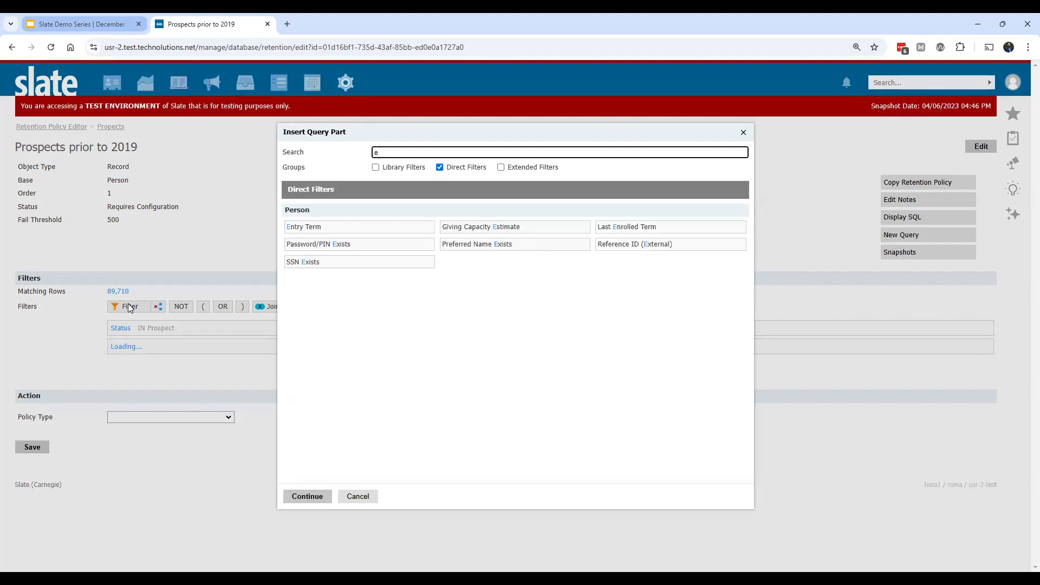
type("y")
left_click(403, 232)
left_click(309, 495)
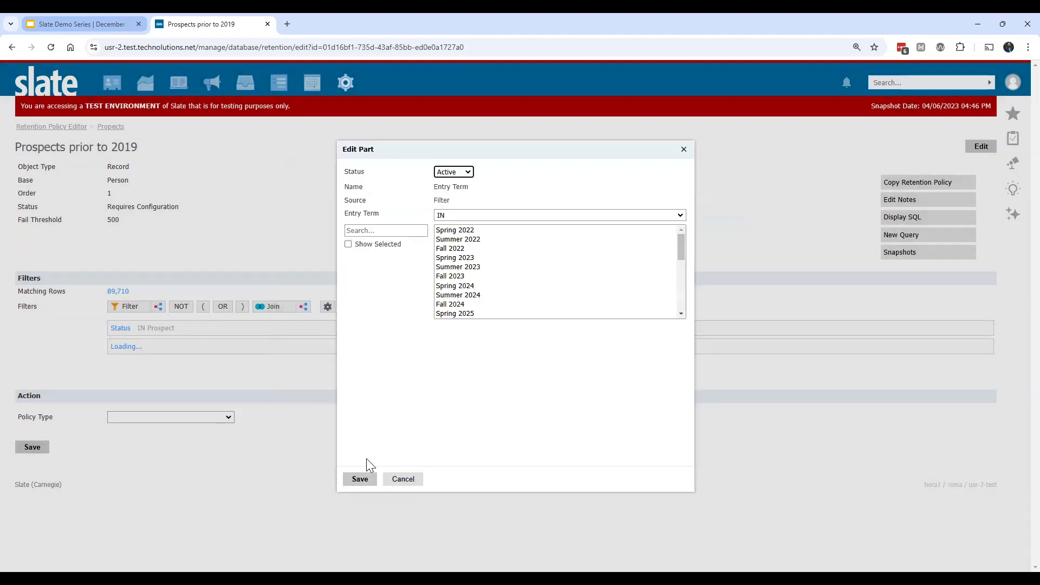
Step: Set the Entry Term filter to IN the inactive terms Fall 2016, Spring 2017, Fall 2017, Spring 2018 and Fall 2018, and save it
left_click_drag(680, 248, 689, 320)
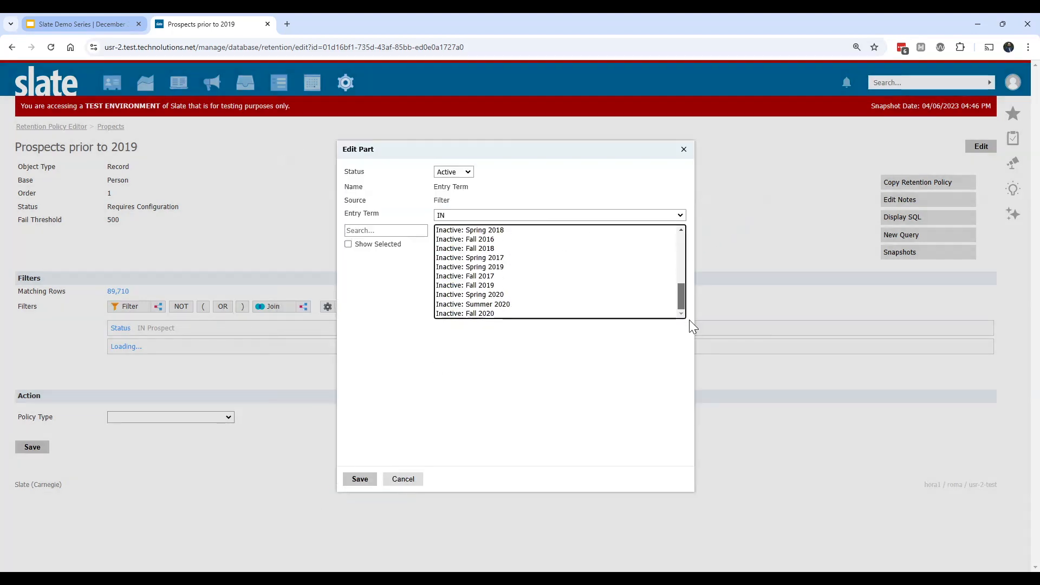
left_click(491, 277)
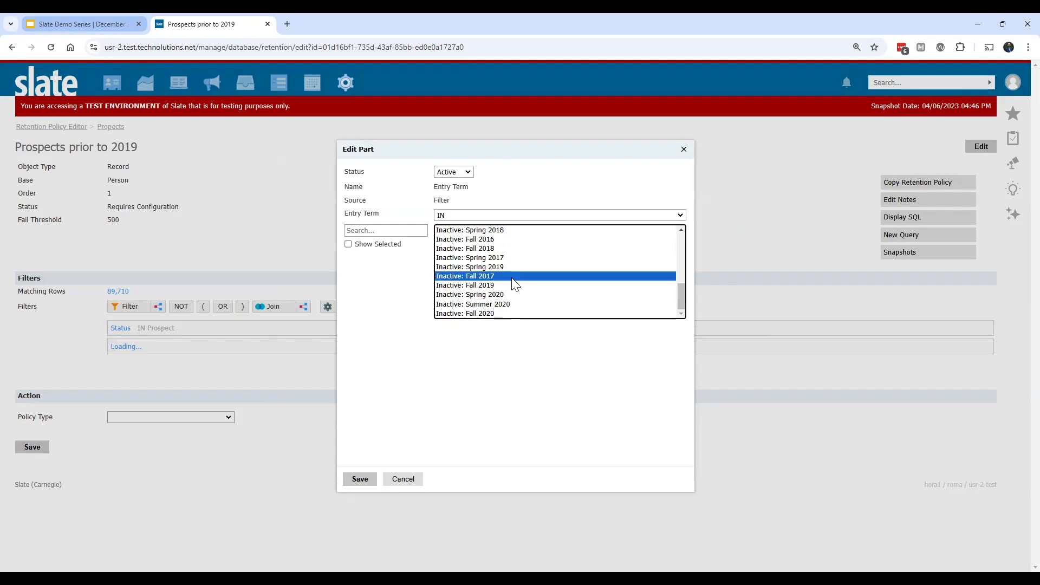
left_click(504, 258, "ctrl")
left_click(497, 239, "ctrl")
left_click(502, 248, "ctrl")
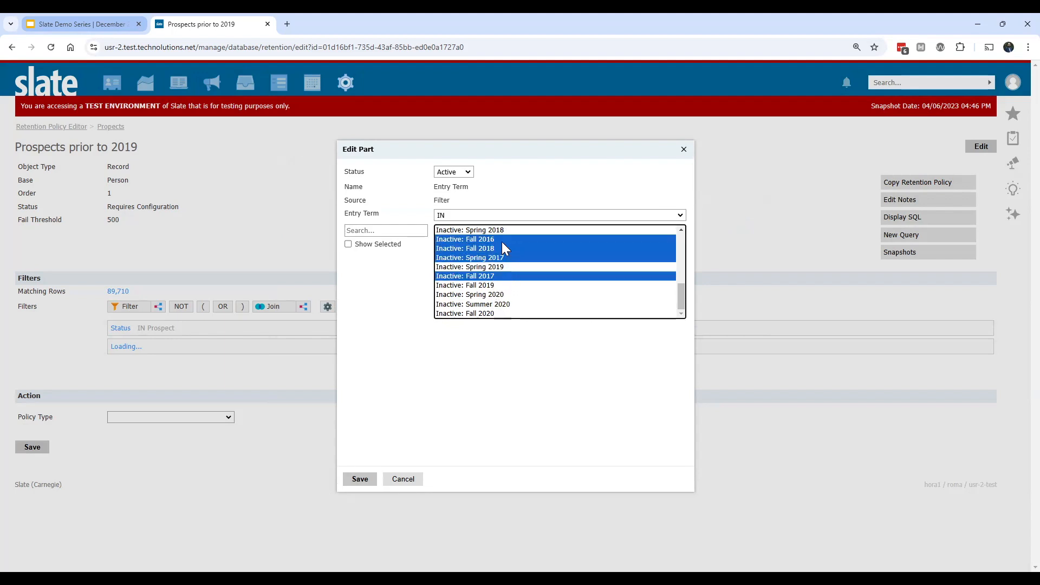
left_click(510, 230, "ctrl")
scroll(569, 263, "up", 4)
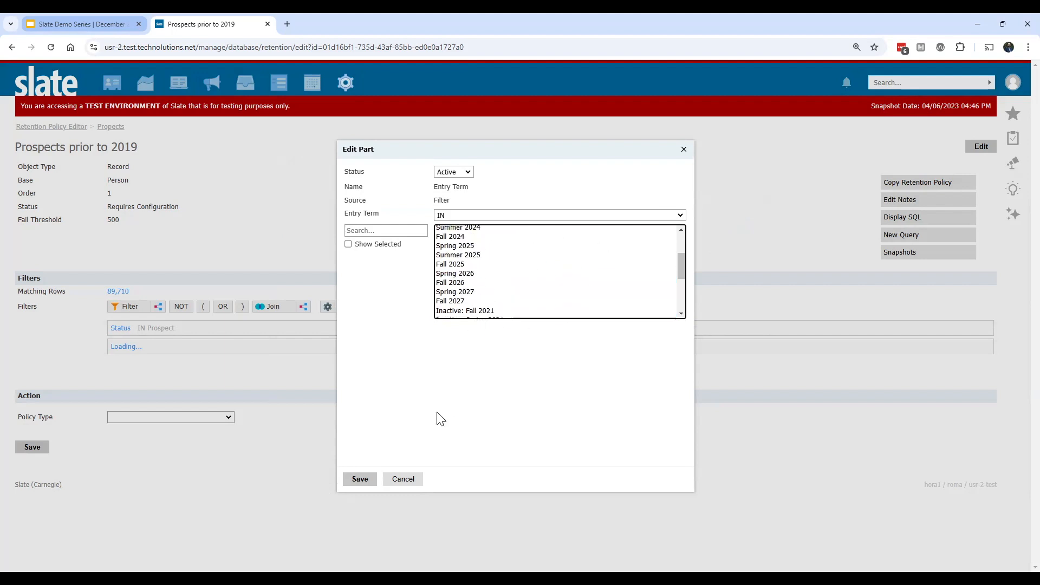
left_click(372, 482)
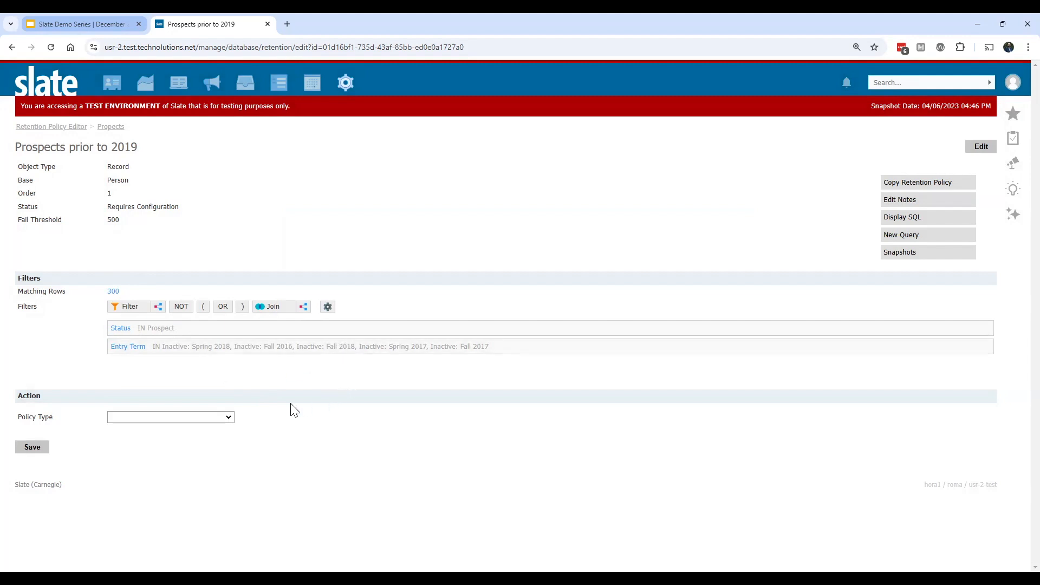
Step: Try the policy types Delete entire row and Clear specific values, but retain row, and review the columns that can be cleared
left_click(224, 418)
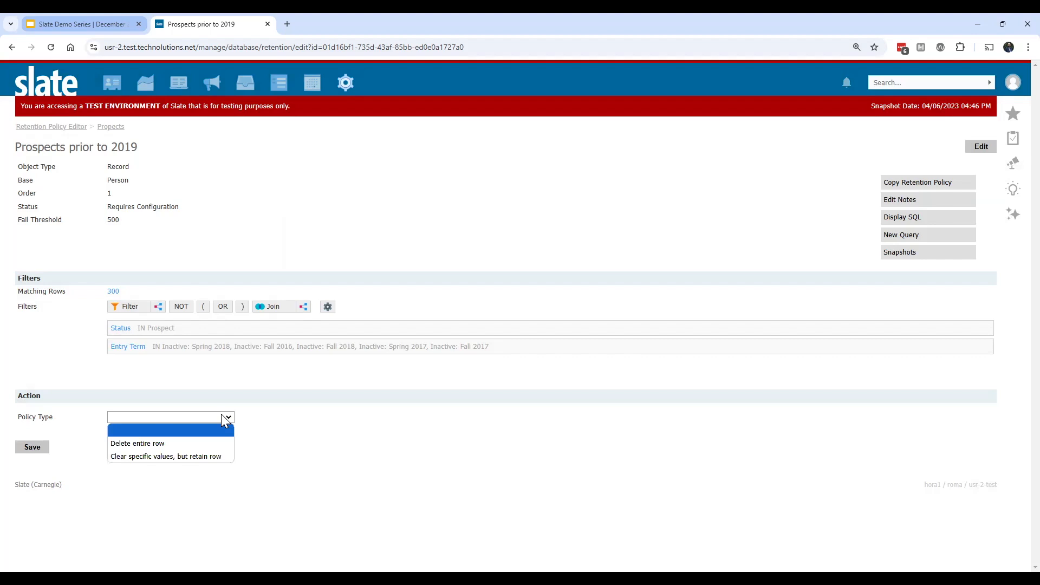
left_click(196, 446)
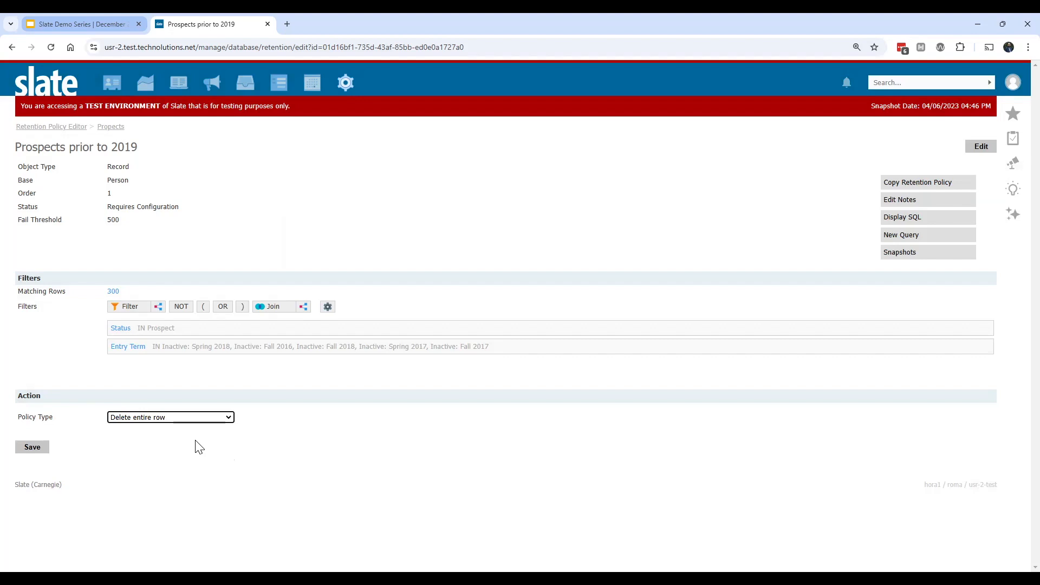
left_click(221, 420)
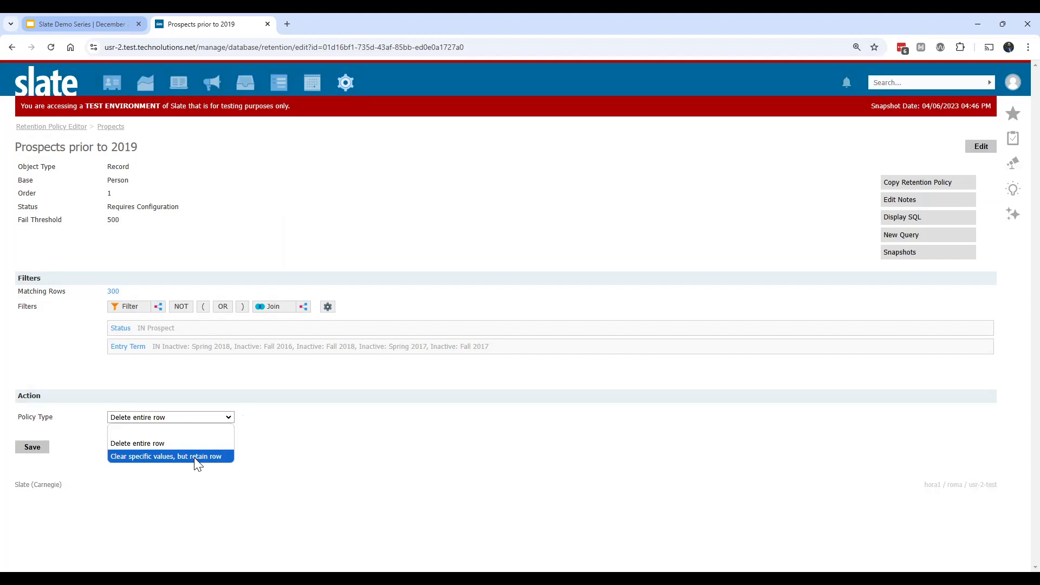
left_click(197, 457)
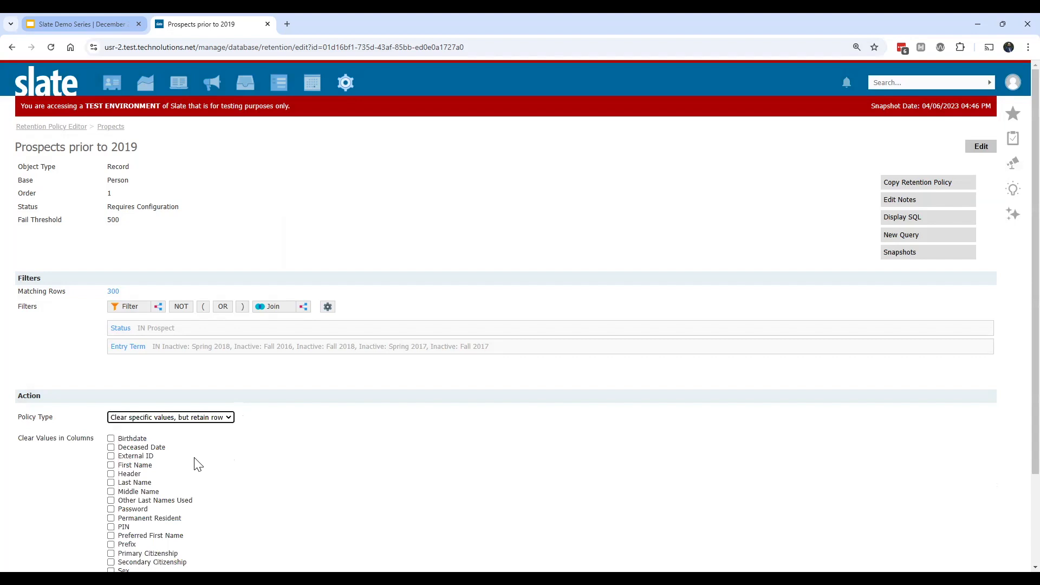
scroll(198, 464, "down", 2)
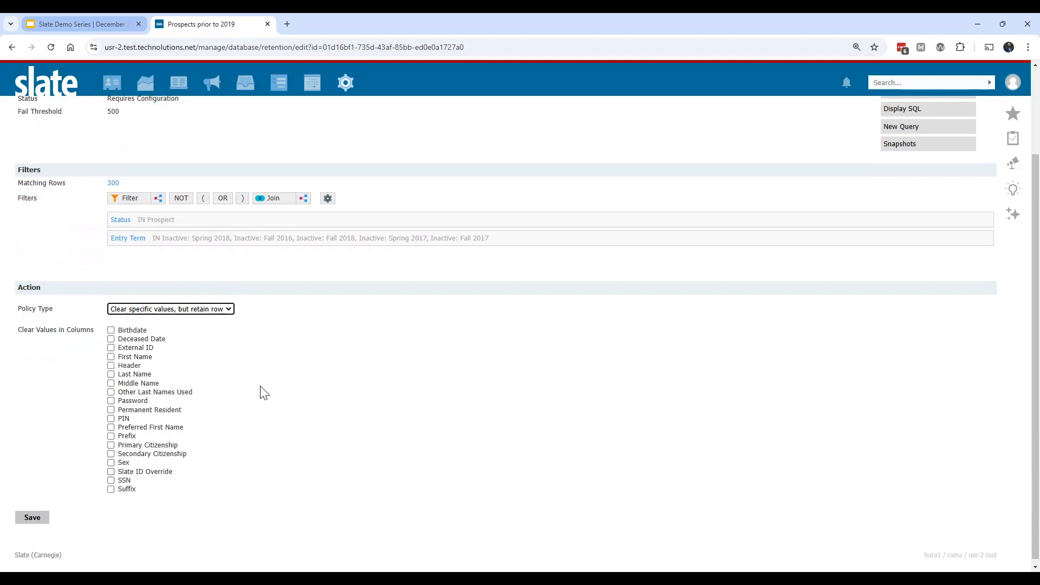
Step: Set the retention policy's type to Delete entire row and save the policy
left_click(229, 309)
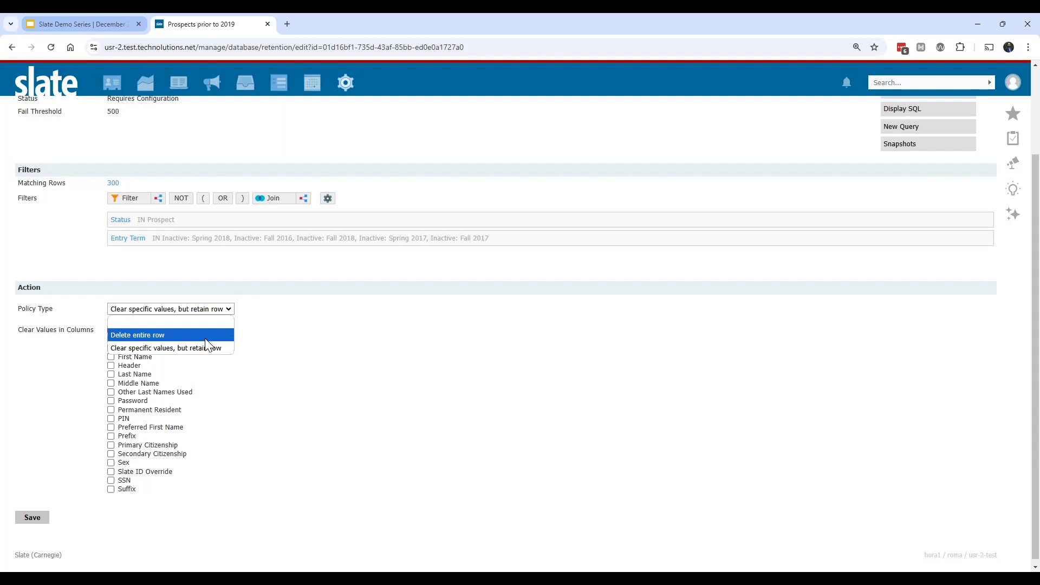
left_click(205, 338)
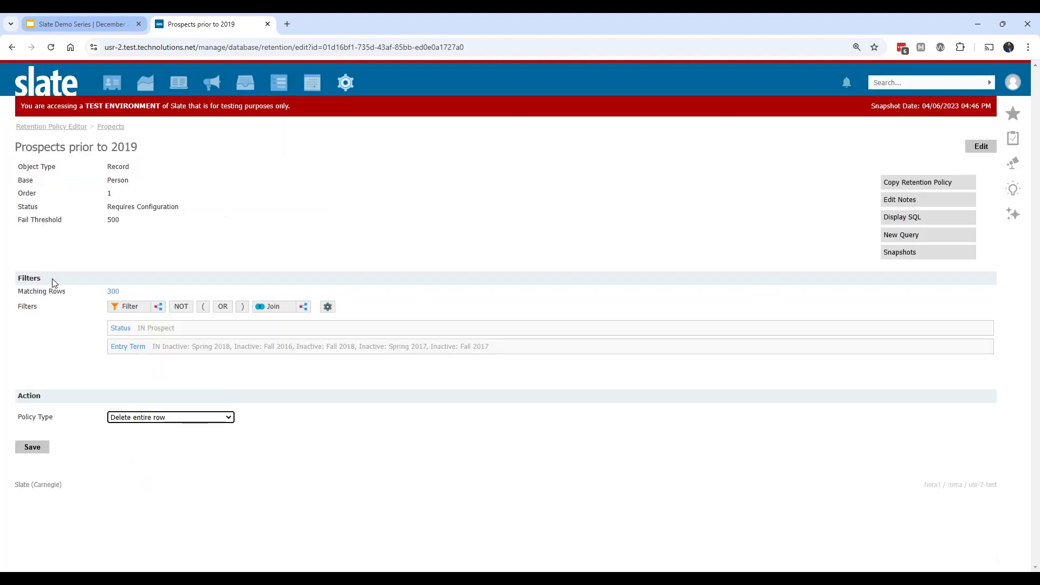
left_click(26, 452)
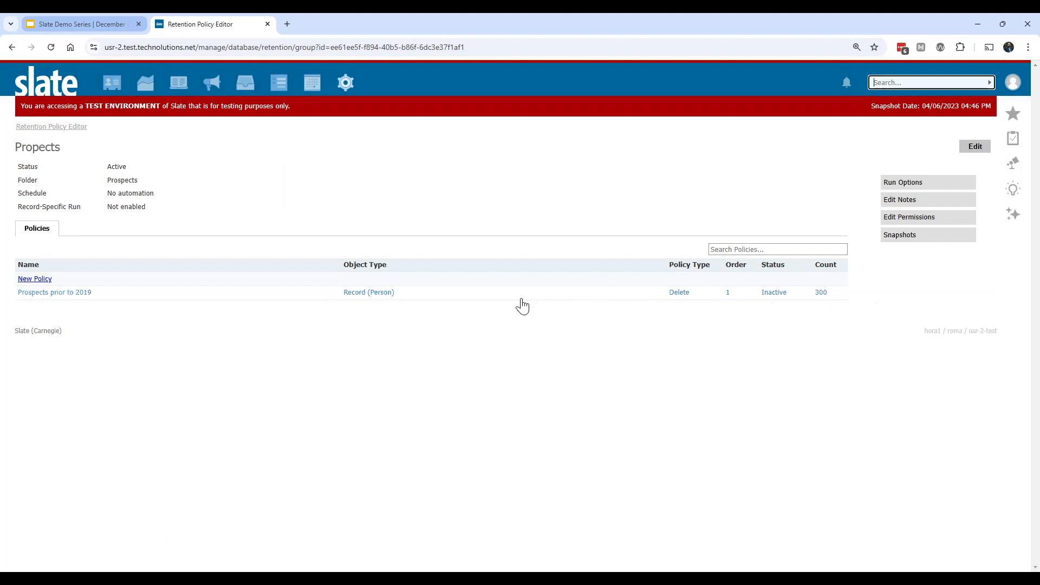
Step: Set the status of the Prospects prior to 2019 policy to Active, save it and return to the Propects policy group
left_click(767, 293)
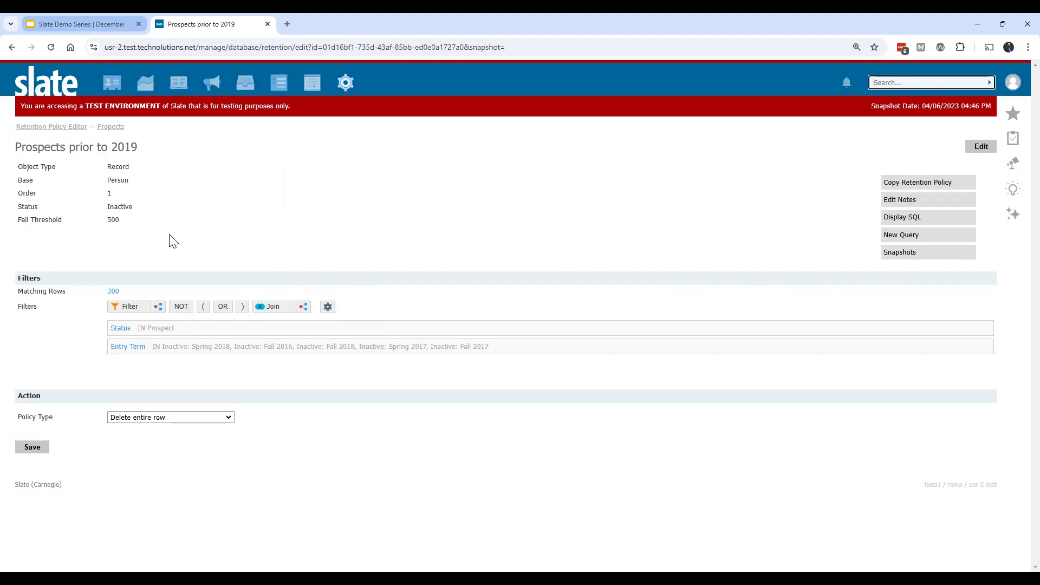
left_click(985, 146)
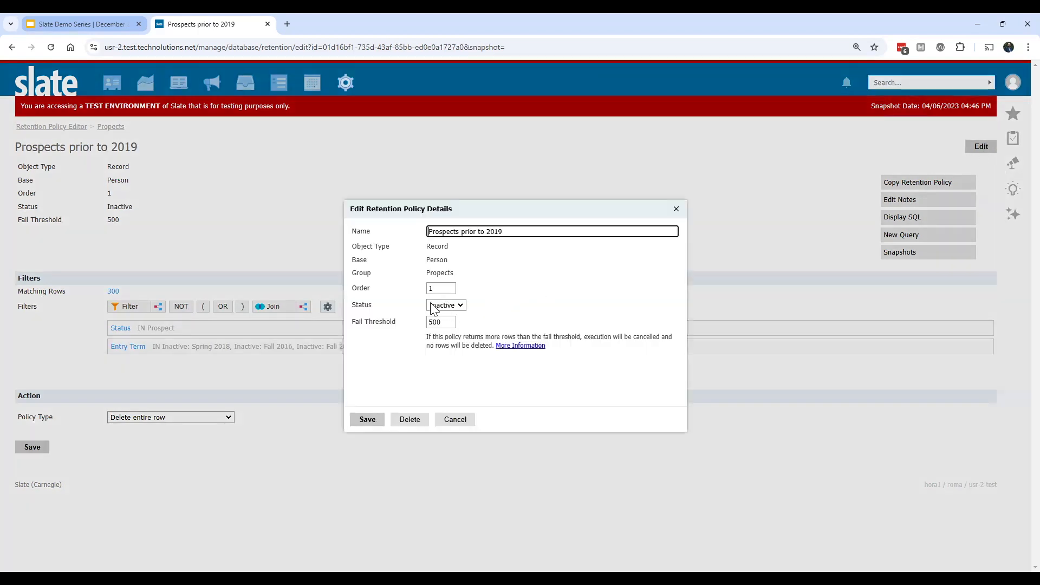
left_click(446, 305)
left_click(436, 331)
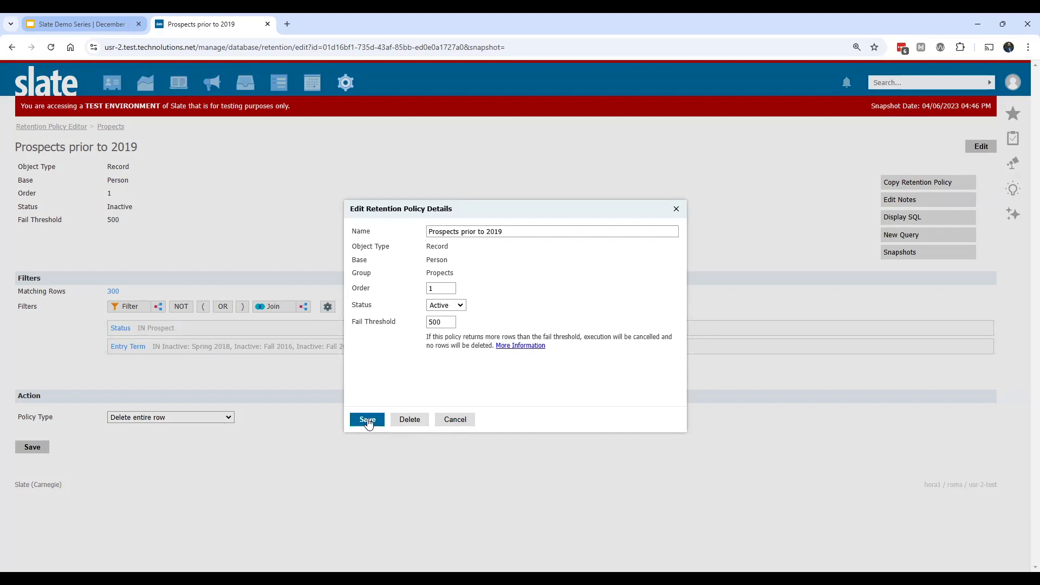
left_click(368, 420)
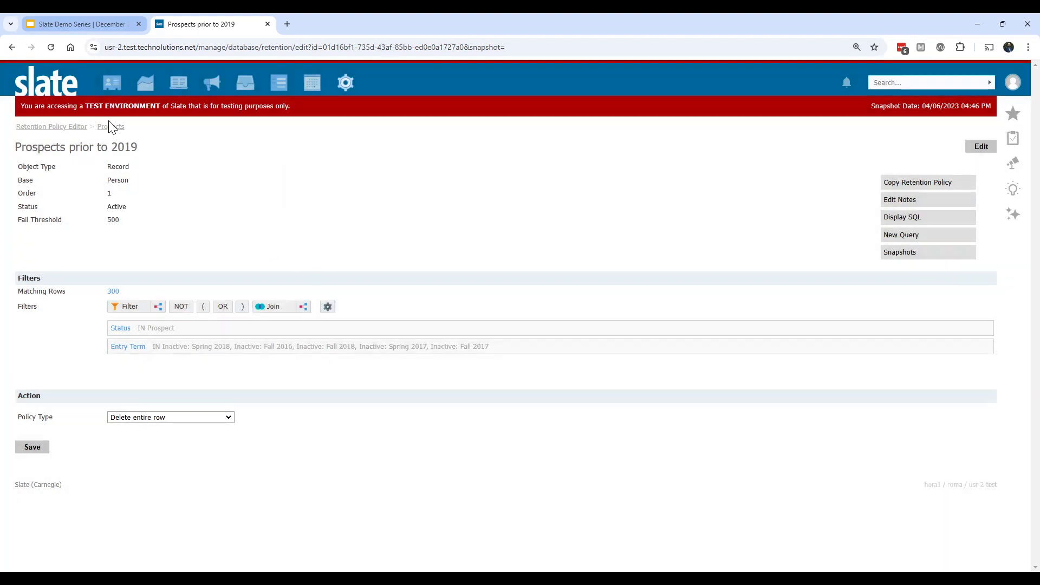
left_click(111, 127)
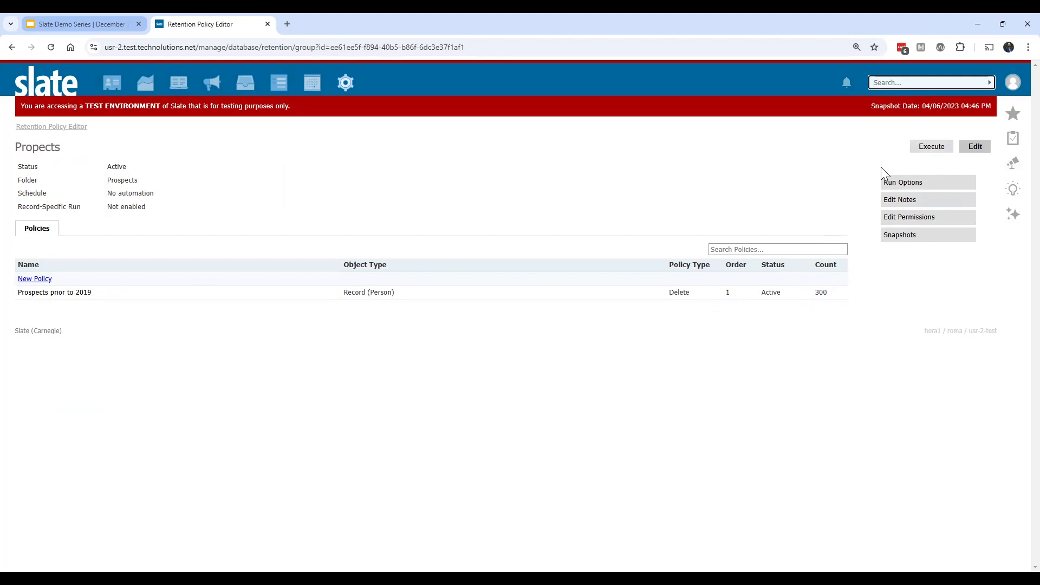
left_click(899, 183)
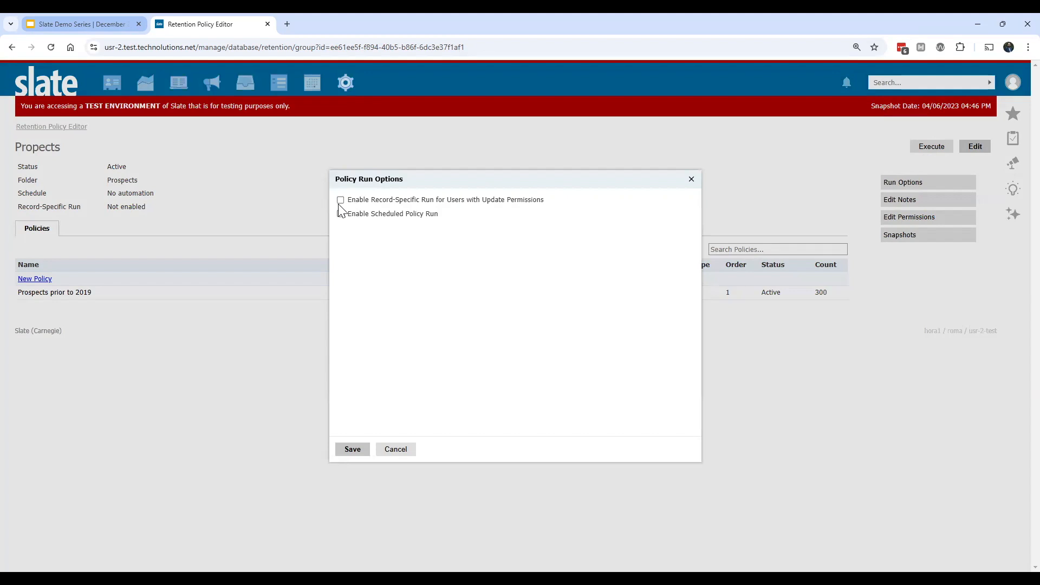
left_click(341, 214)
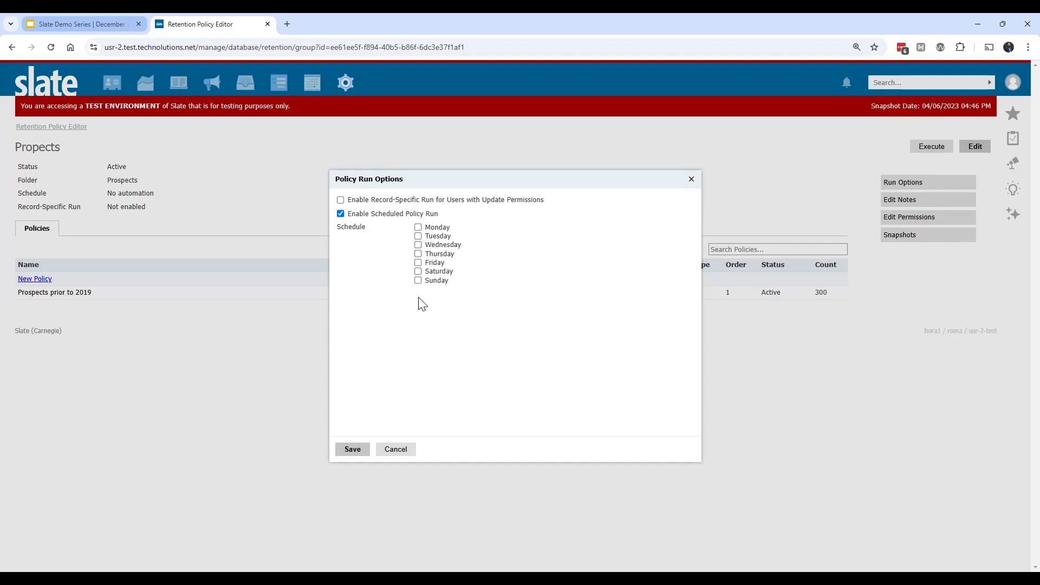
left_click(341, 213)
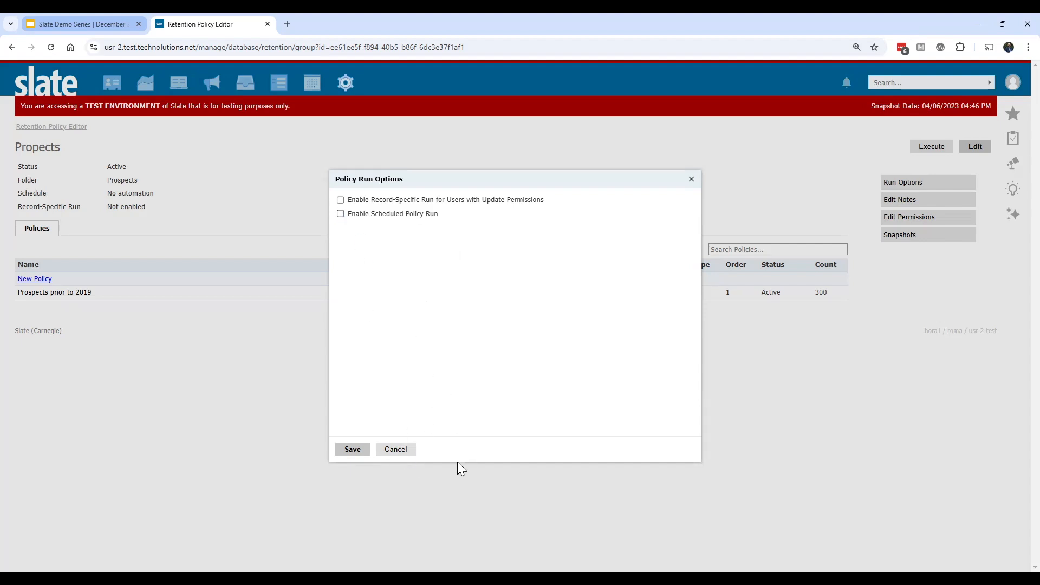
left_click(409, 455)
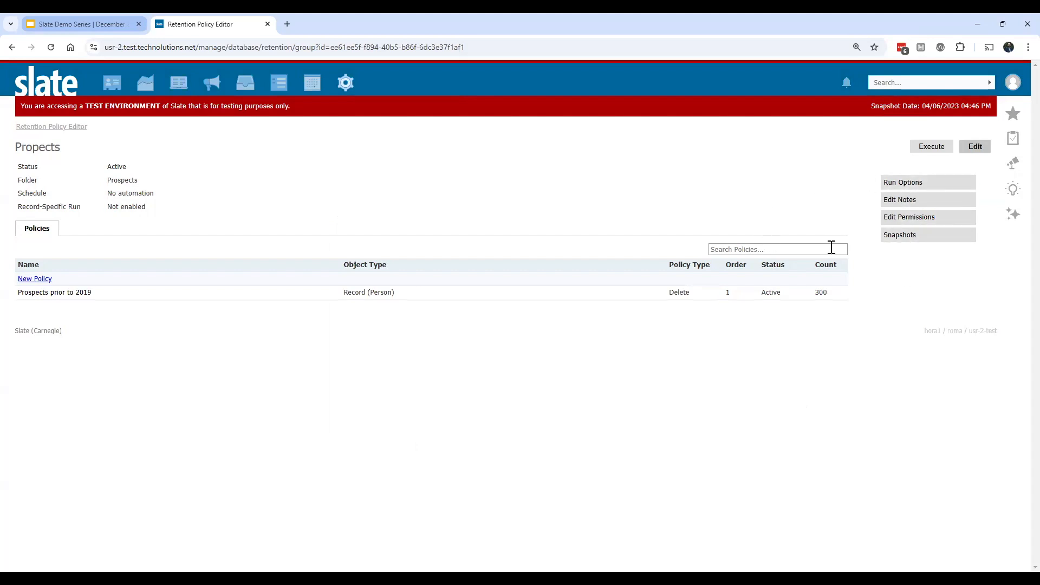
Step: Execute the Propects policy group with the memo "Delete prospects prior to 2019", confirming with the word EXECUTE
left_click(930, 147)
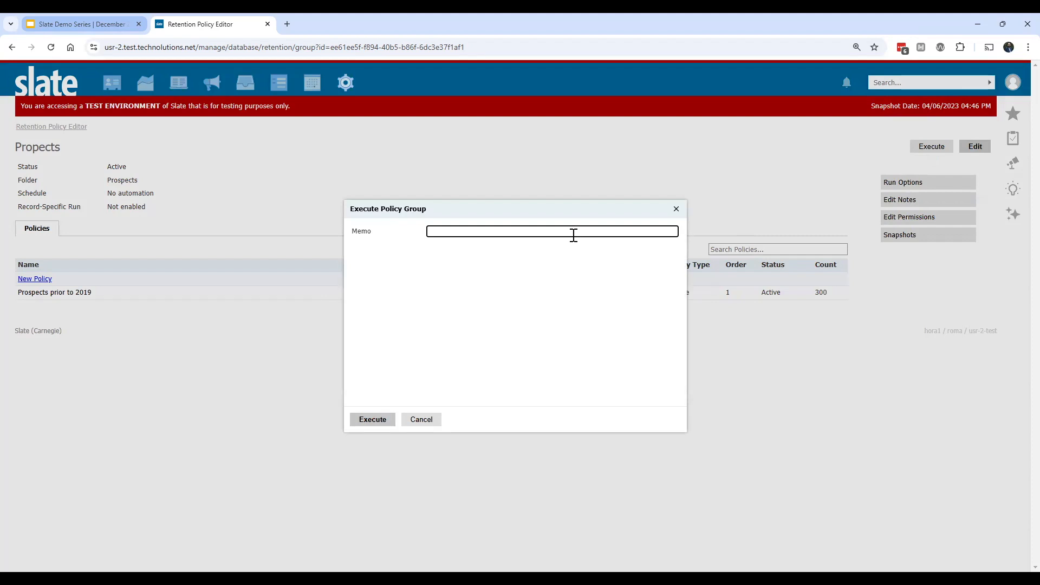
type("Delete prospects f prior to 2019")
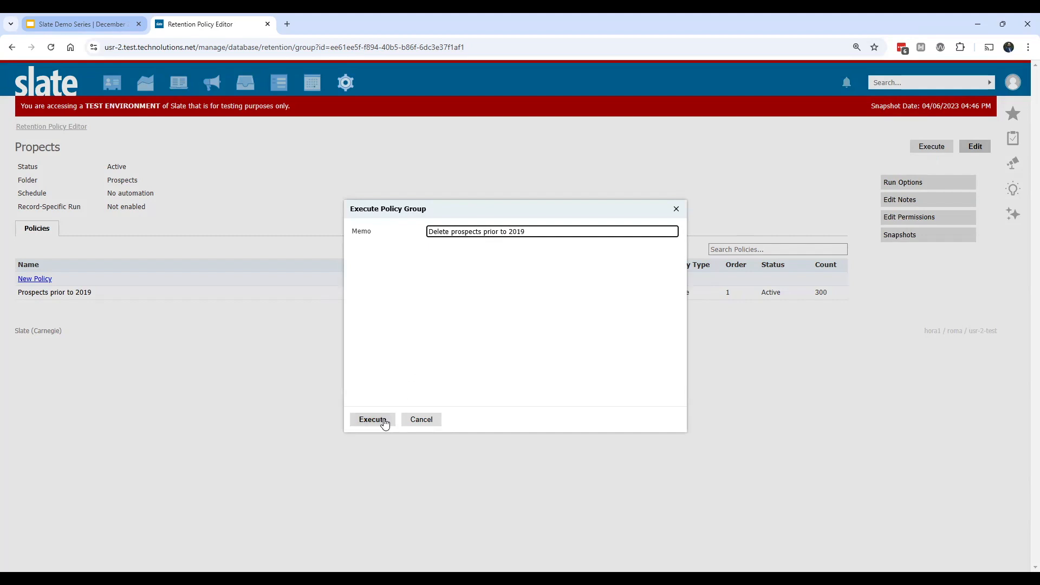
left_click(384, 423)
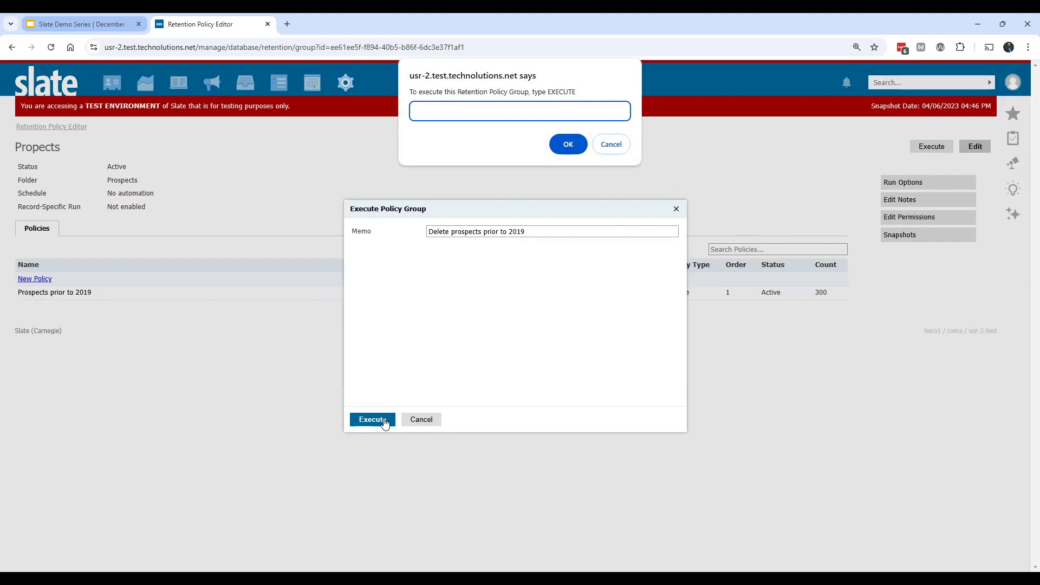
type("EXECUTE")
left_click(569, 143)
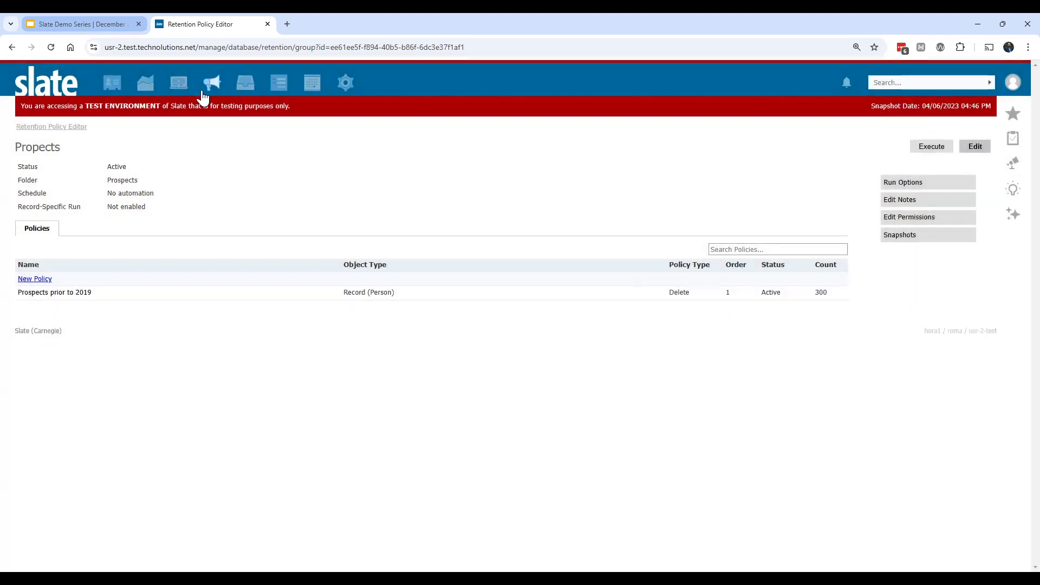
Step: Reload the policy group page and open the Prospects prior to 2019 policy to check its matching rows
left_click(51, 47)
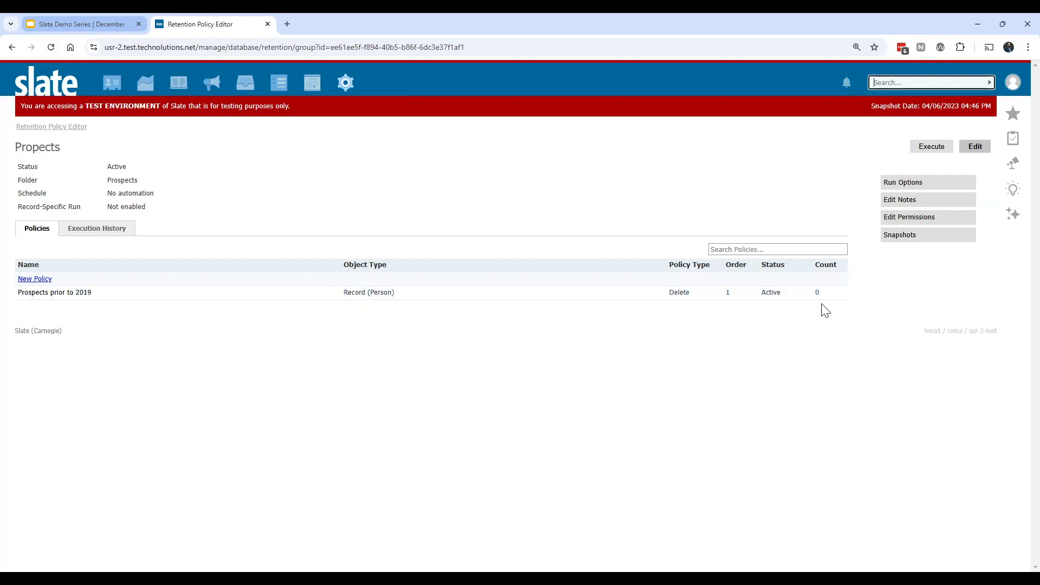
left_click(381, 297)
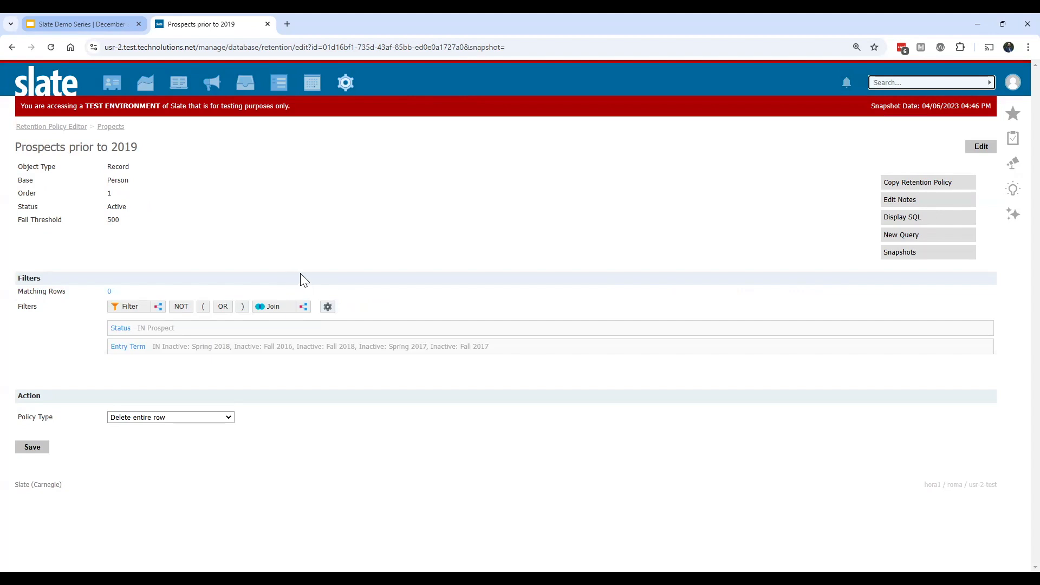